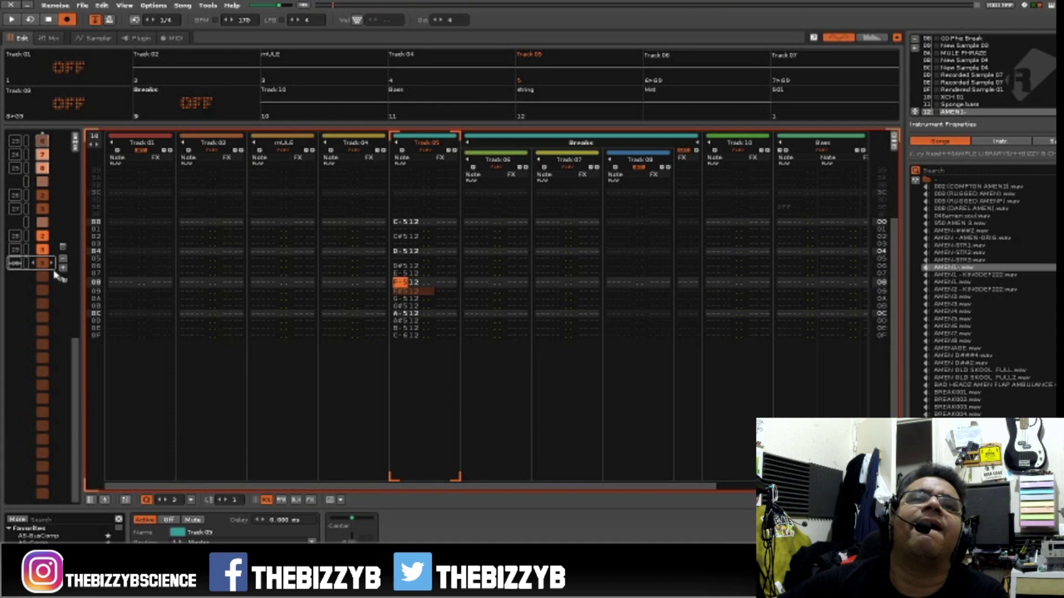
Play back the note sequence in Track 05 to hear the break slices.
{"action": "key", "text": "space"}
{"action": "key", "text": "space"}
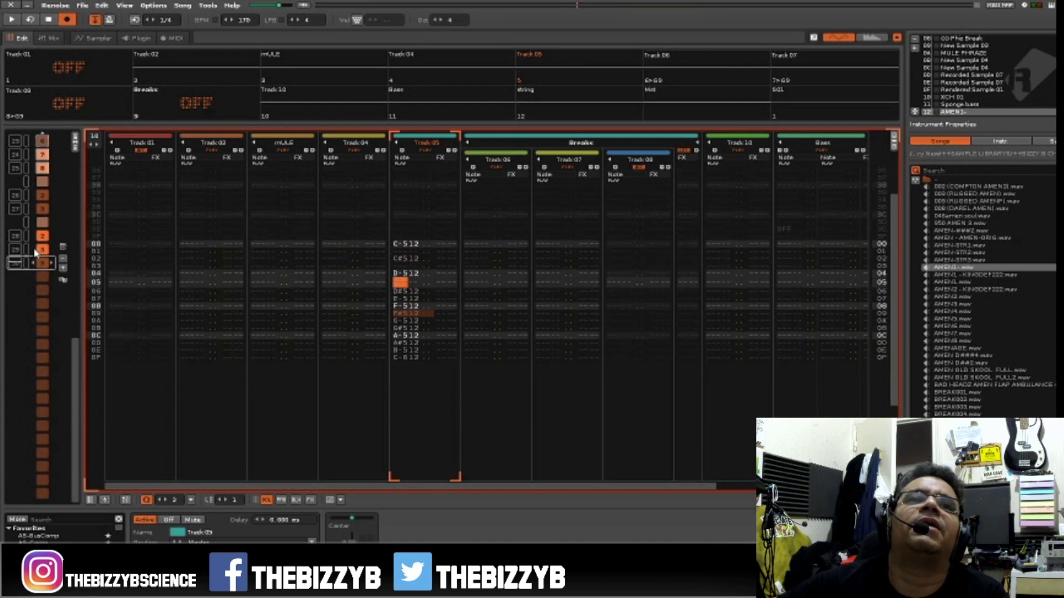
{"action": "key", "text": "space"}
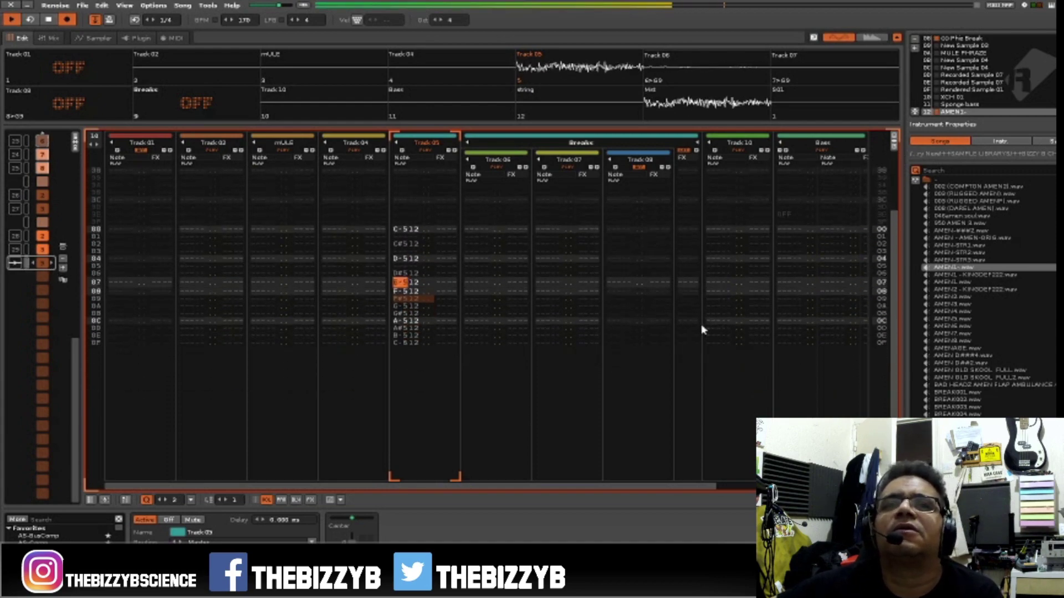
{"action": "key", "text": "space"}
Open the AMEN1- instrument's waveform and shift slice marker 05 slightly earlier while the pattern plays.
{"action": "double_click", "coordinate": [950, 112]}
{"action": "scroll", "coordinate": [221, 326], "scroll_direction": "down", "scroll_amount": 3}
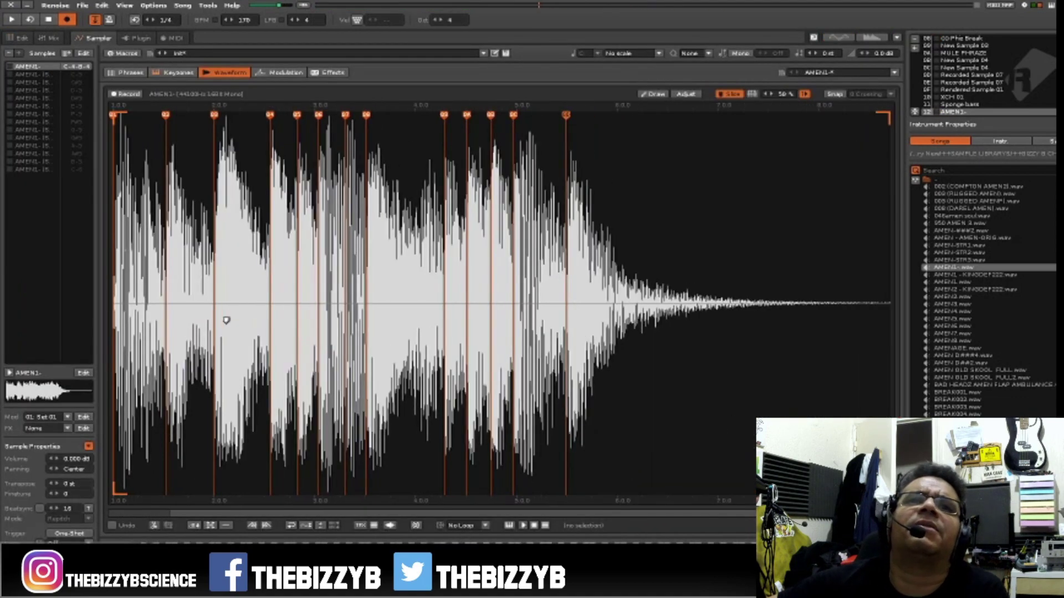
{"action": "scroll", "coordinate": [235, 316], "scroll_direction": "up", "scroll_amount": 5}
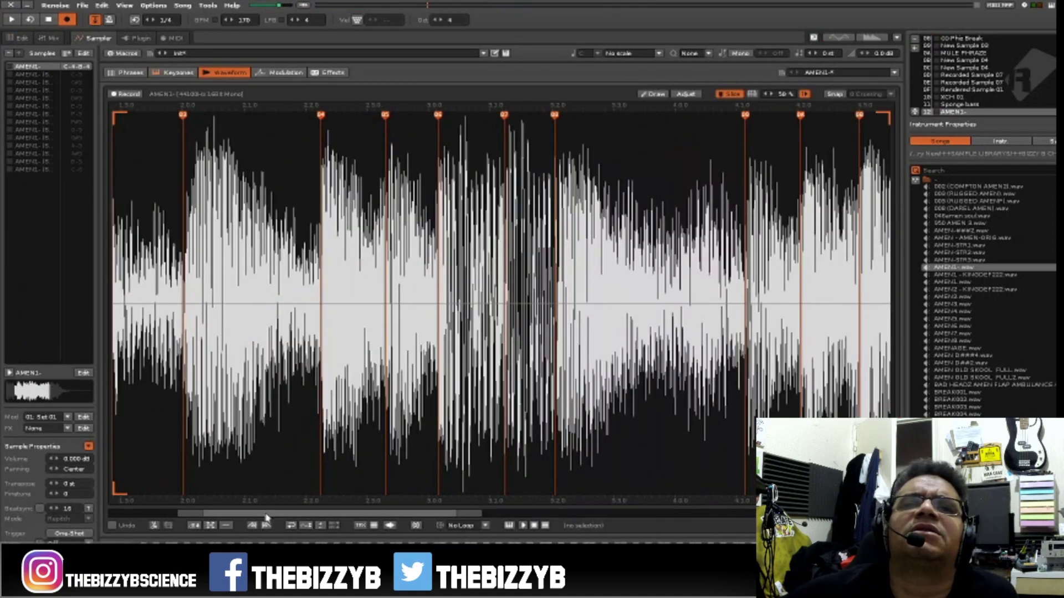
{"action": "left_click_drag", "start_coordinate": [266, 513], "coordinate": [146, 510]}
{"action": "scroll", "coordinate": [548, 248], "scroll_direction": "up", "scroll_amount": 2}
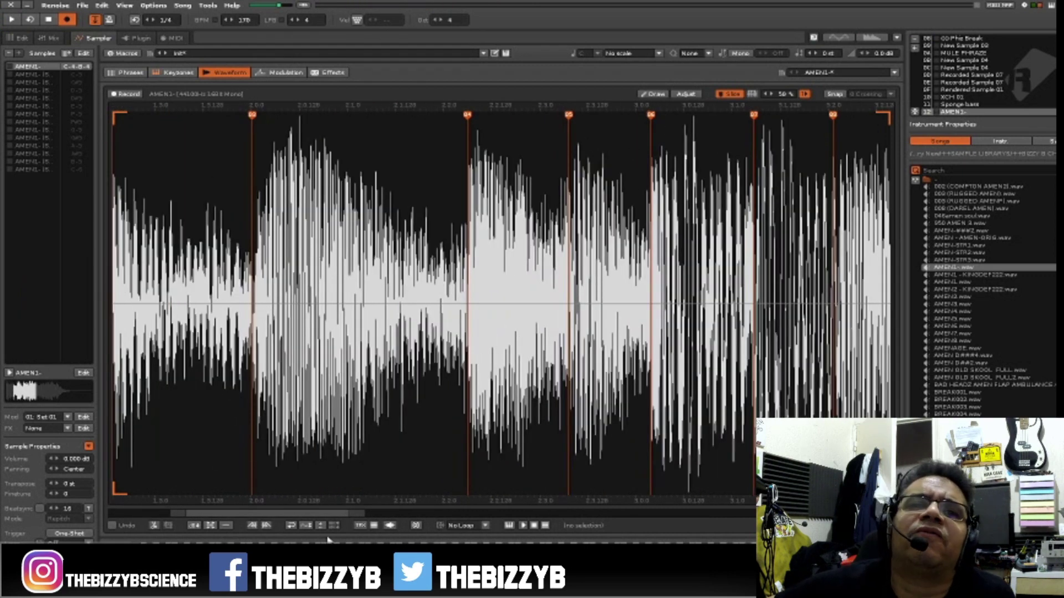
{"action": "key", "text": "space"}
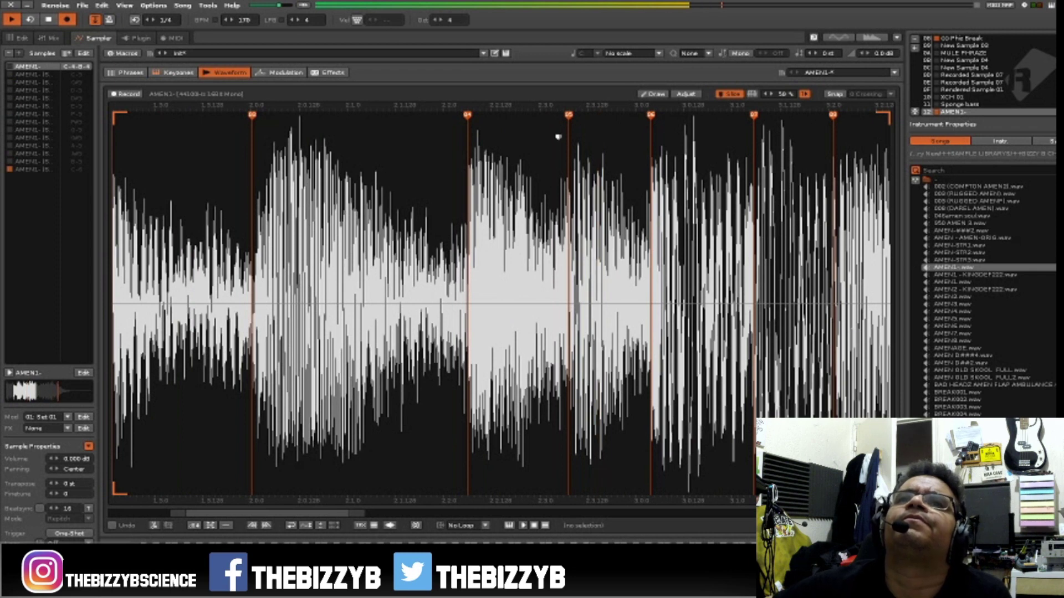
{"action": "left_click_drag", "start_coordinate": [569, 115], "coordinate": [564, 116]}
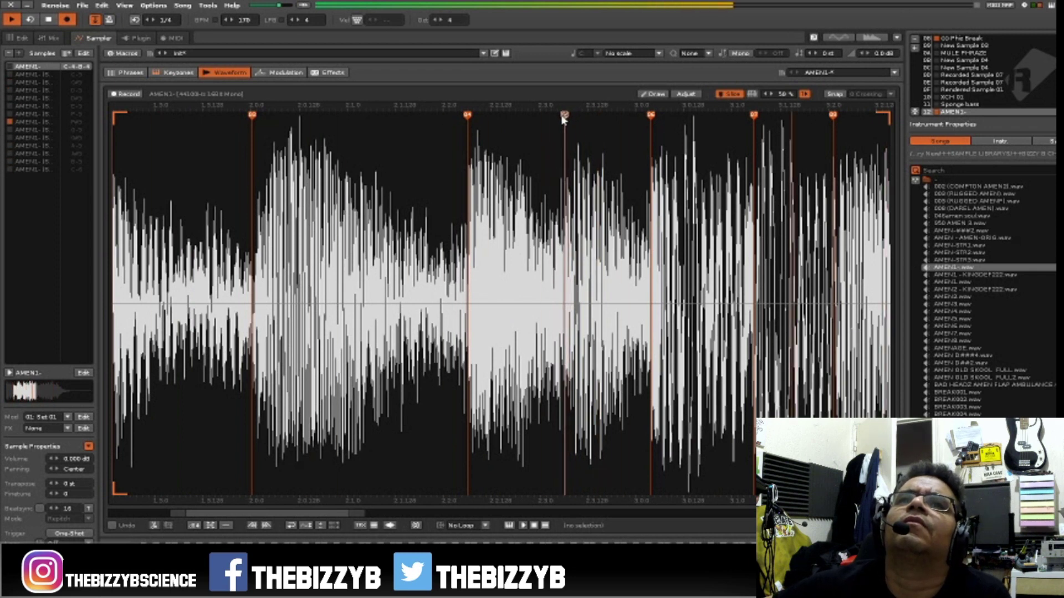
{"action": "key", "text": "space"}
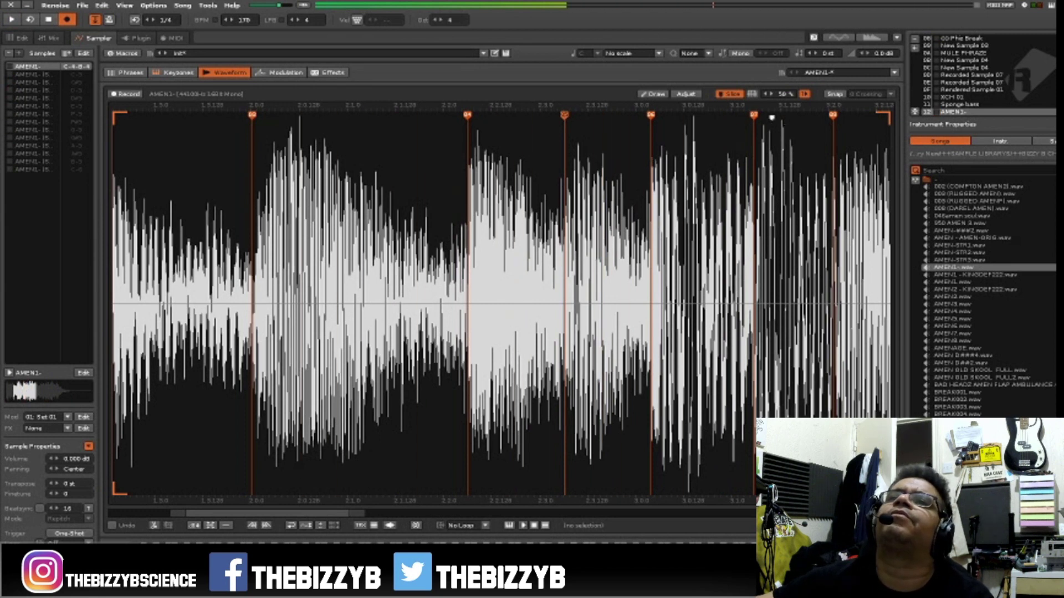
Shift slice marker 07 slightly later and slice marker 08 slightly earlier in the waveform.
{"action": "left_click_drag", "start_coordinate": [754, 115], "coordinate": [757, 118]}
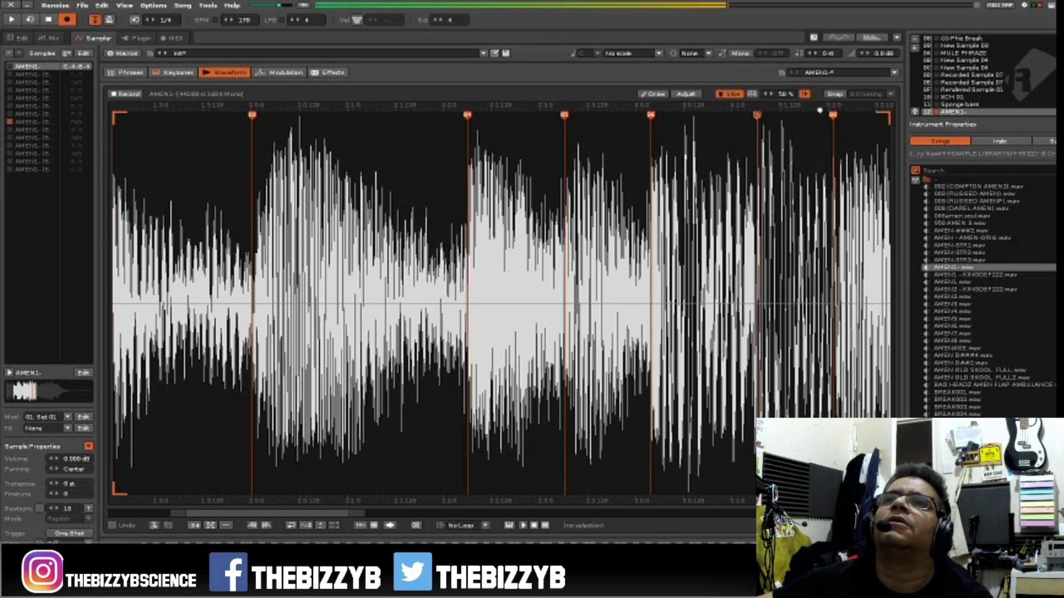
{"action": "mouse_move", "coordinate": [833, 116]}
{"action": "left_mouse_down"}
{"action": "mouse_move", "coordinate": [862, 115]}
{"action": "mouse_move", "coordinate": [818, 119]}
{"action": "mouse_move", "coordinate": [827, 116]}
{"action": "left_mouse_up"}
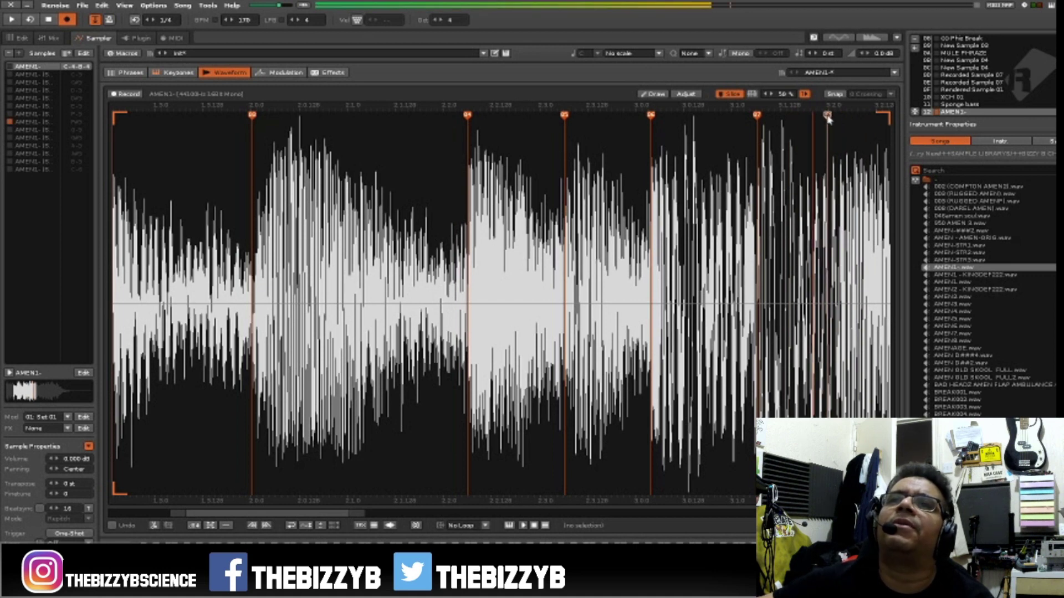
{"action": "left_click_drag", "start_coordinate": [759, 122], "coordinate": [765, 119]}
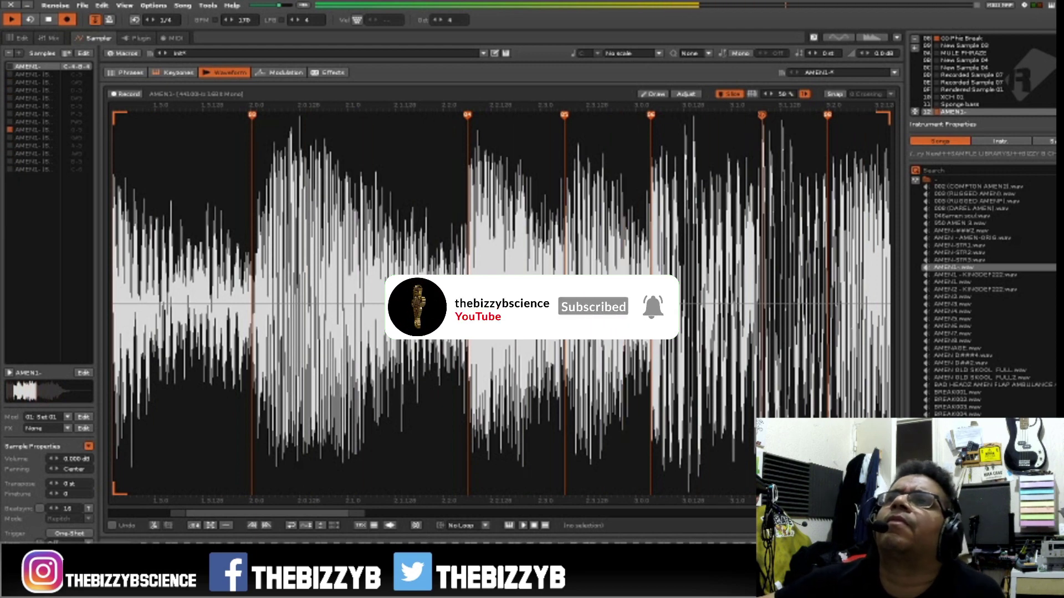
In the pattern editor, copy rows 00 to 08 of Track 05, paste them starting at row 06, and play the result.
{"action": "key", "text": "F1"}
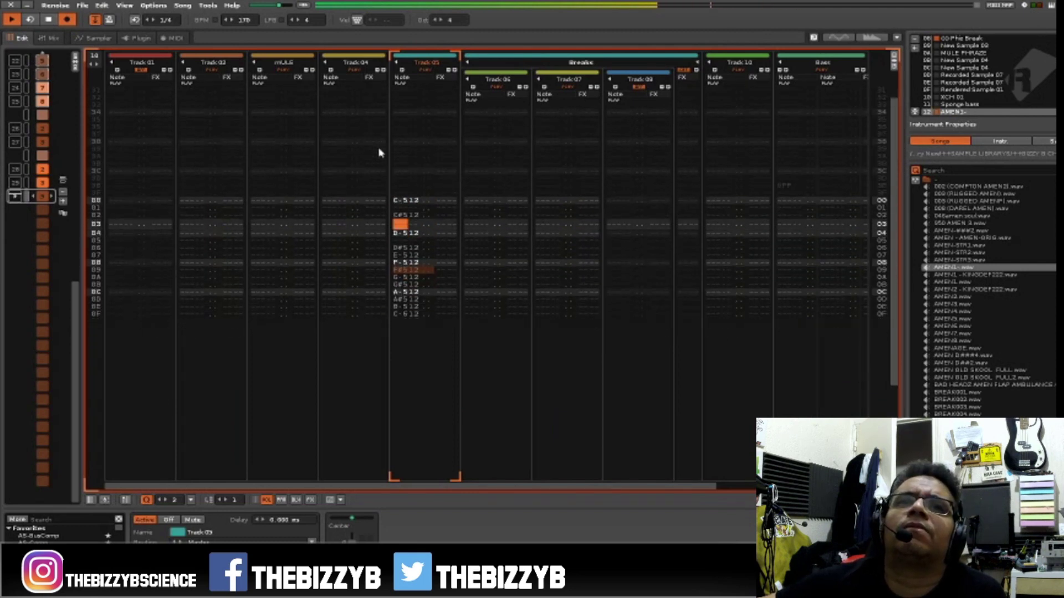
{"action": "key", "text": "space"}
{"action": "left_click", "coordinate": [399, 185]}
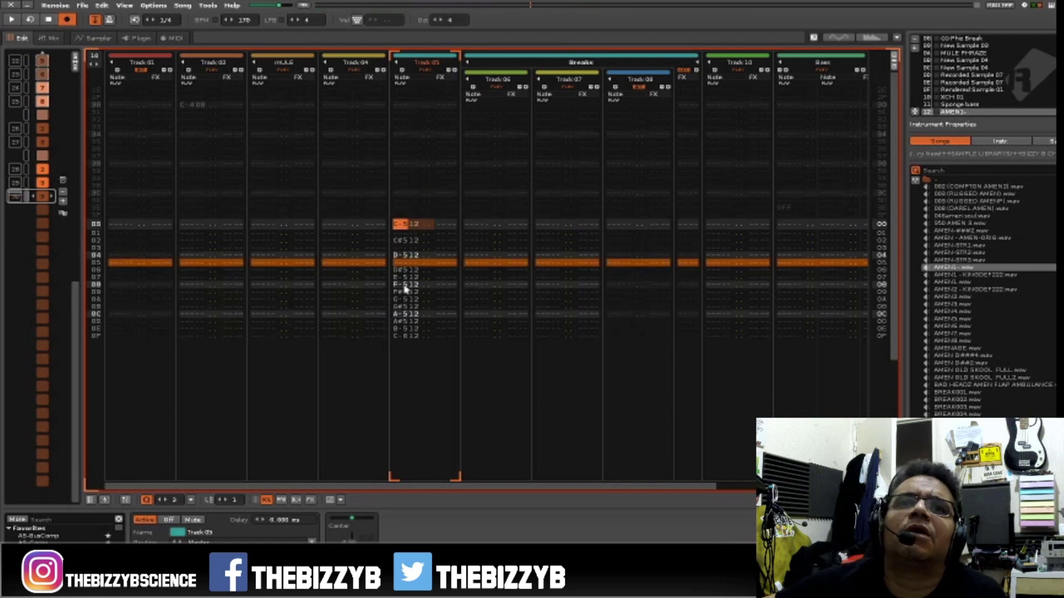
{"action": "left_click_drag", "start_coordinate": [403, 286], "coordinate": [405, 284]}
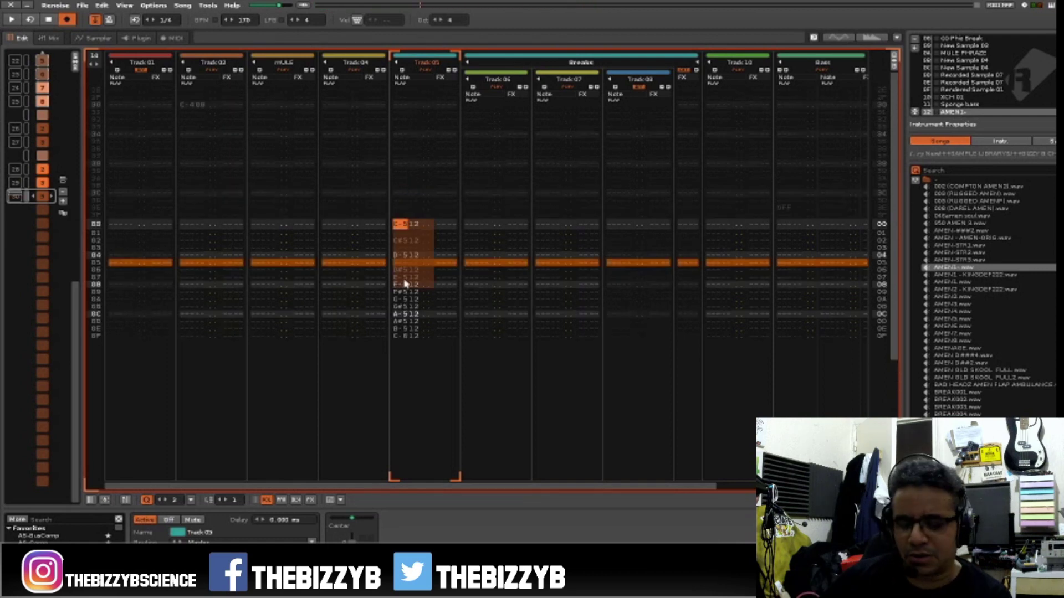
{"action": "key", "text": "space"}
{"action": "key", "text": "space"}
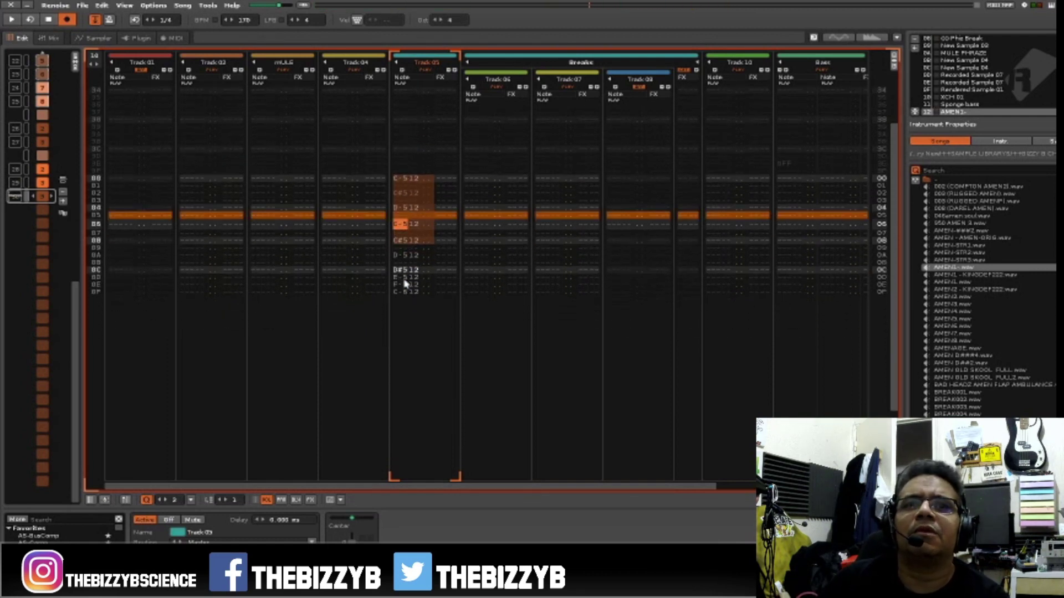
{"action": "key", "text": "space"}
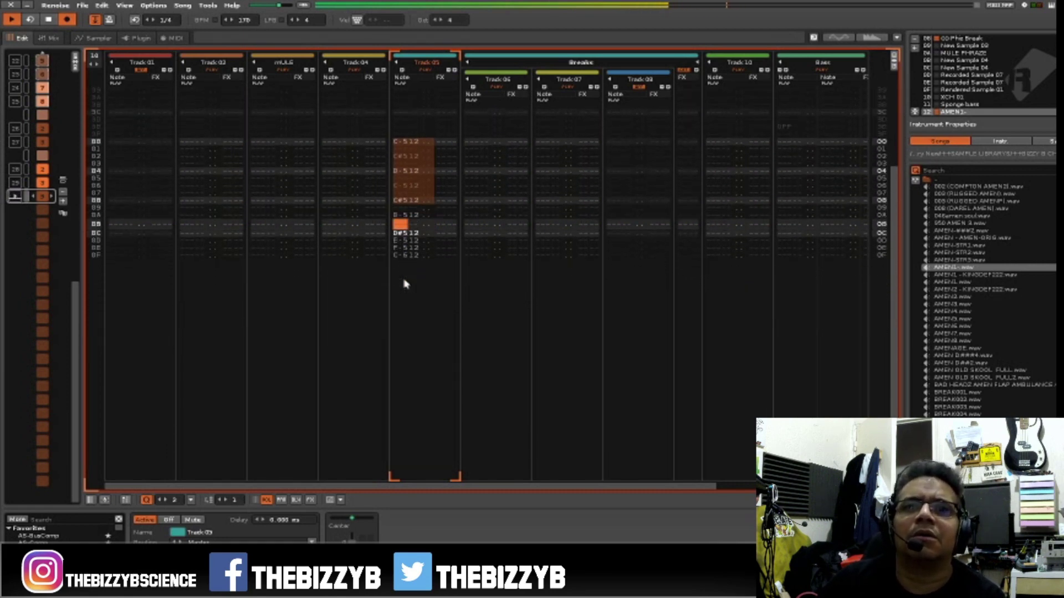
{"action": "key", "text": "space"}
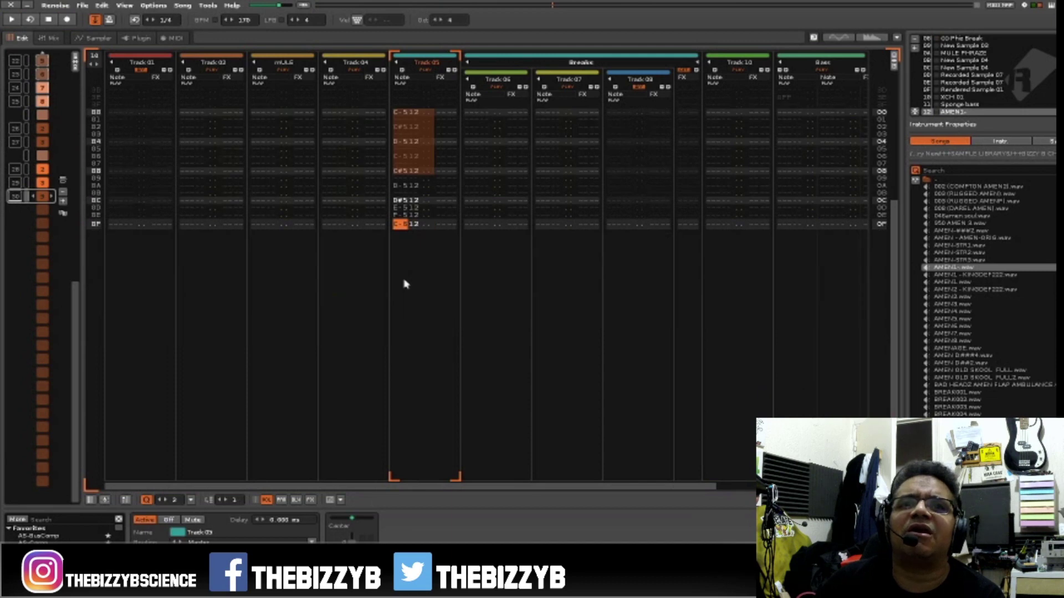
Change the Track 05 notes to D#5 on row 0E and E-5 on row 0F, and play the pattern.
{"action": "key", "text": "Up"}
{"action": "key", "text": "r"}
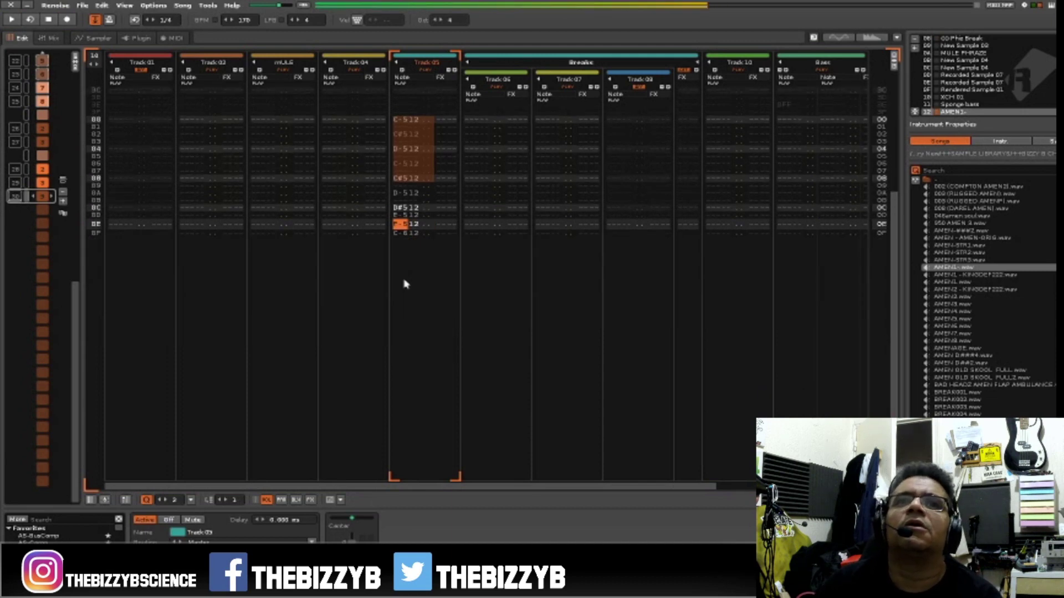
{"action": "key", "text": "Escape"}
{"action": "key", "text": "3"}
{"action": "key", "text": "Escape"}
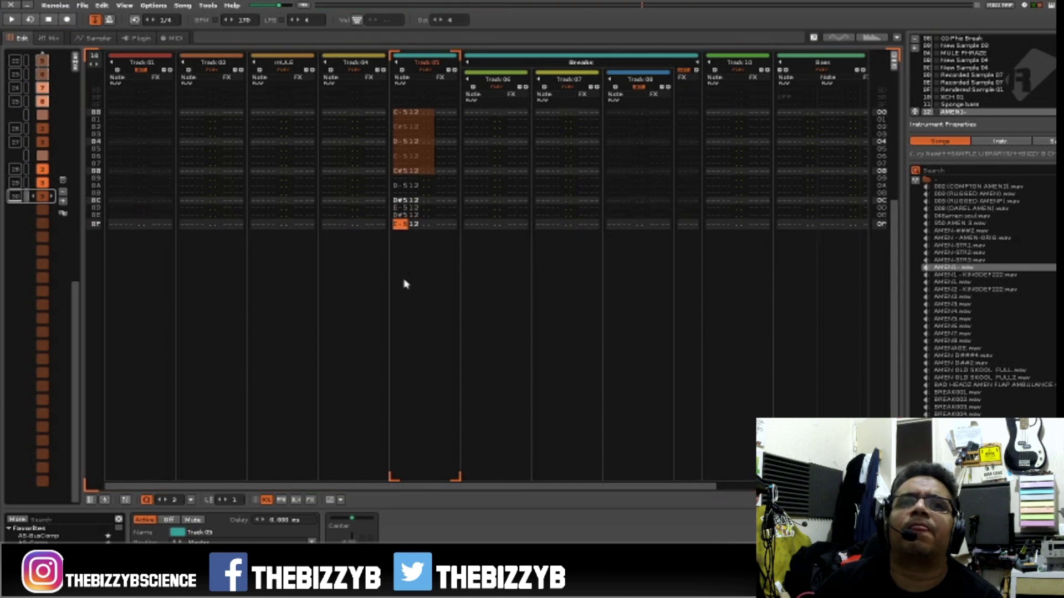
{"action": "key", "text": "r"}
{"action": "key", "text": "r"}
{"action": "key", "text": "Escape"}
{"action": "key", "text": "space"}
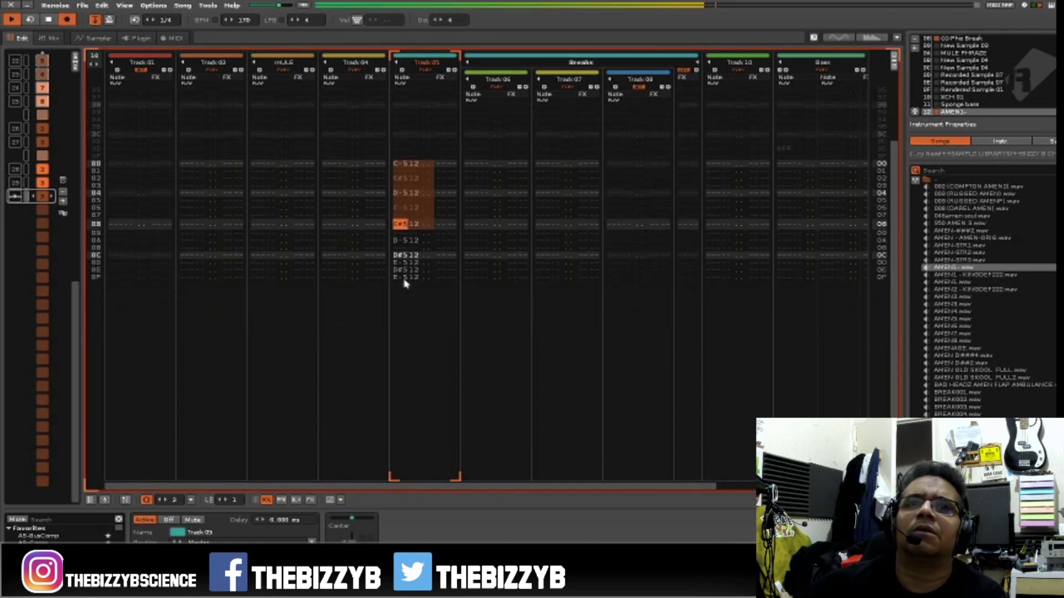
{"action": "key", "text": "space"}
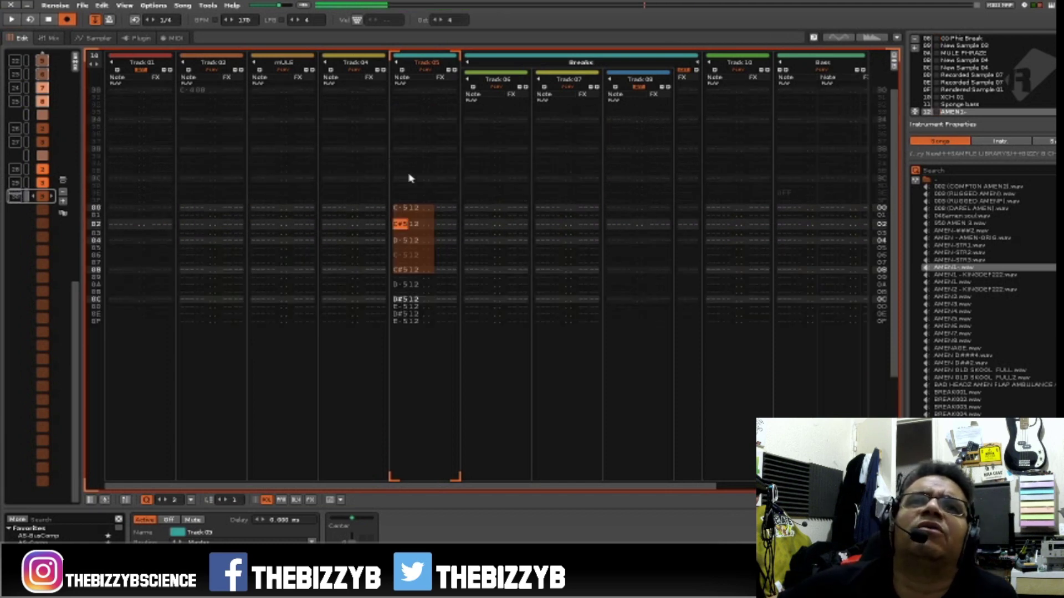
Select rows 00 to 0F of Track 05 and create a phrase from the selection.
{"action": "left_click", "coordinate": [405, 209]}
{"action": "left_click", "coordinate": [408, 339], "text": "shift"}
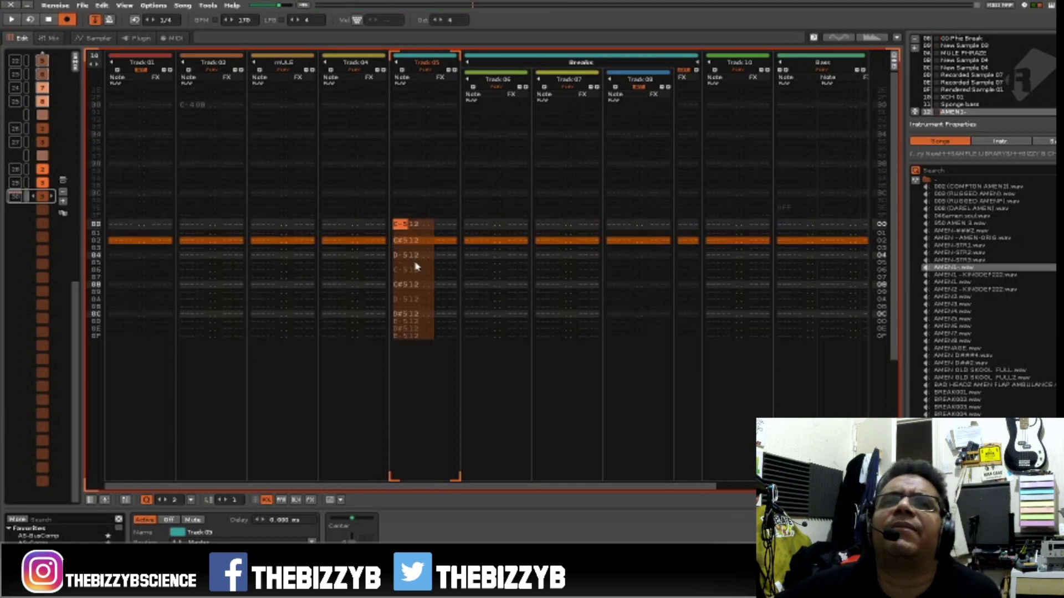
{"action": "right_click", "coordinate": [402, 226]}
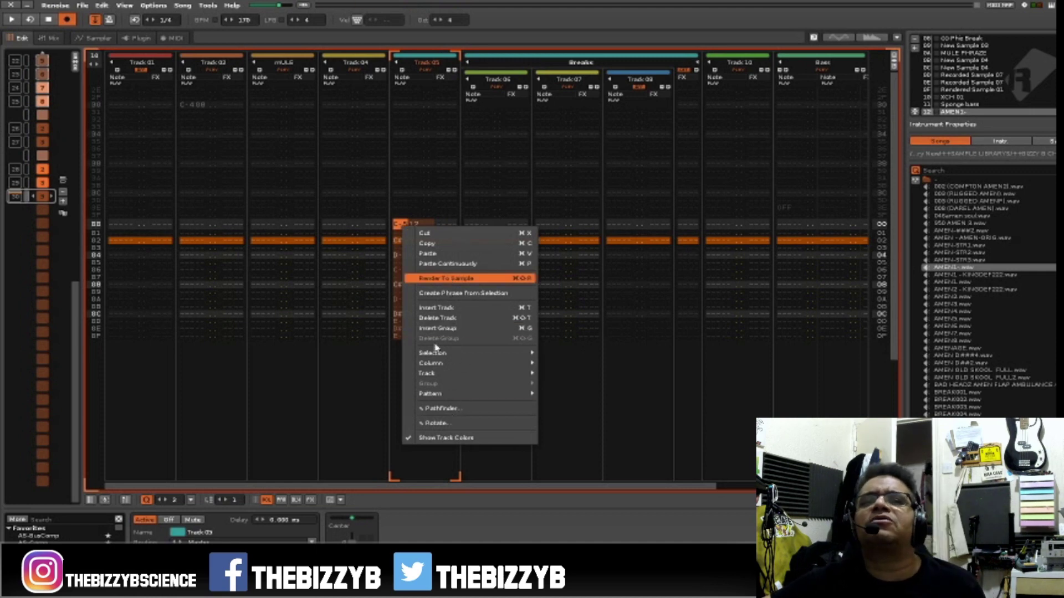
{"action": "mouse_move", "coordinate": [437, 356]}
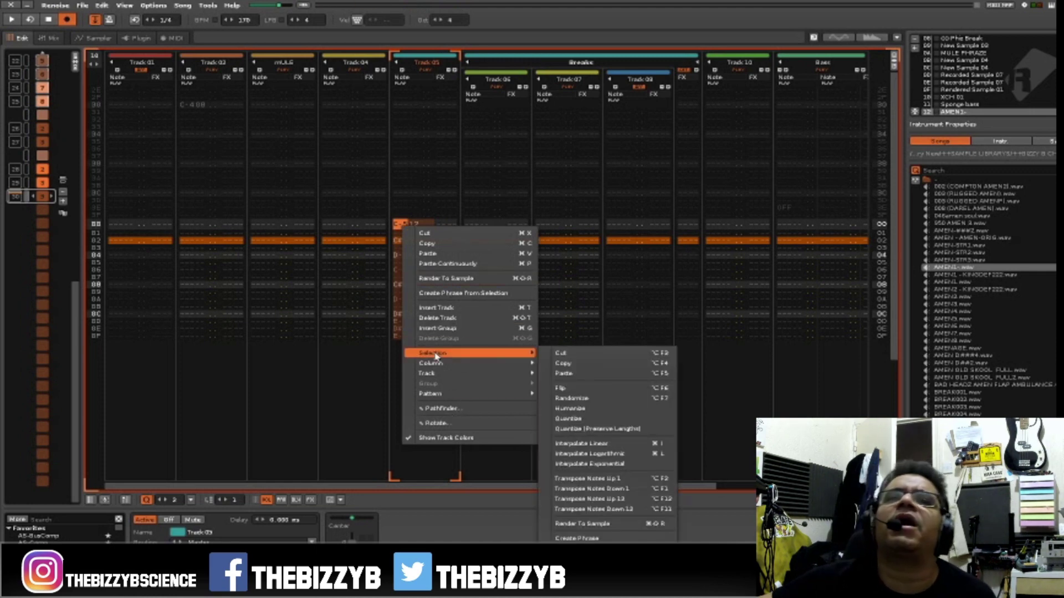
{"action": "left_click", "coordinate": [450, 294]}
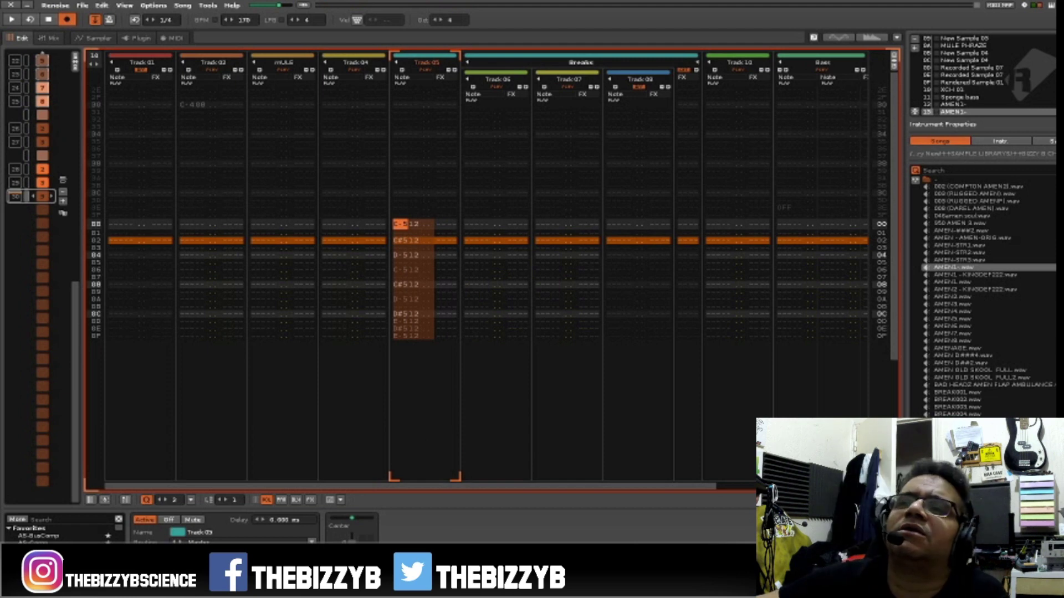
Turn off edit mode, open the new AMEN1- instrument's waveform at the sample's start, and audition it.
{"action": "key", "text": "Escape"}
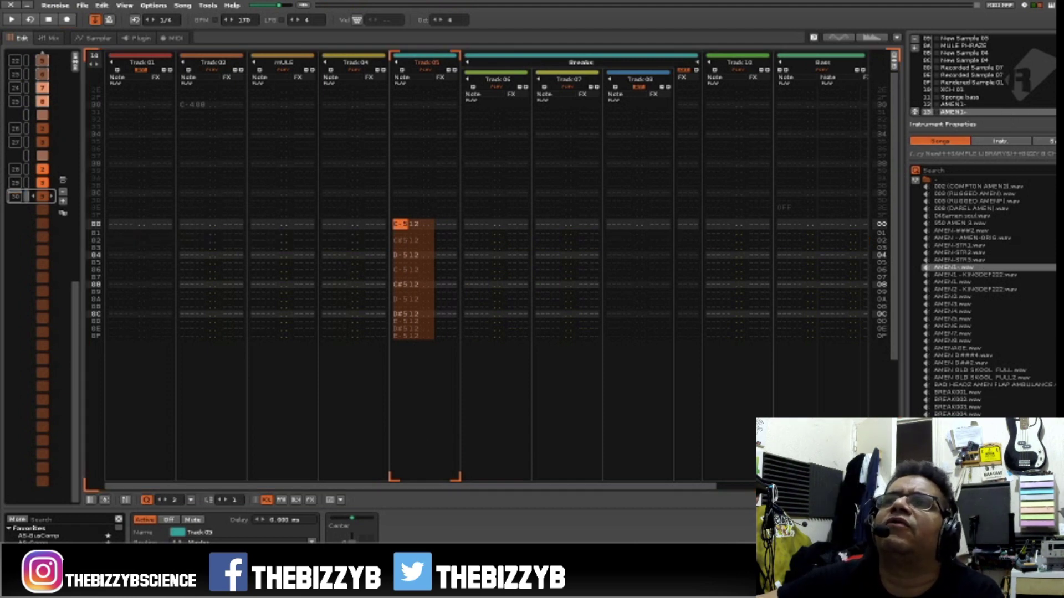
{"action": "key", "text": "F4"}
{"action": "key", "text": "z"}
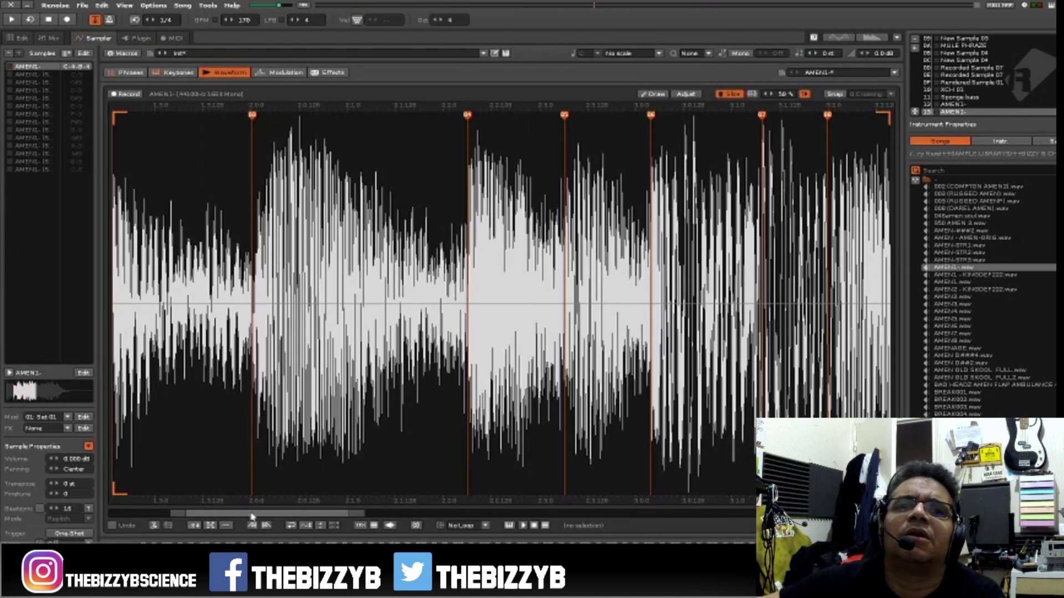
{"action": "left_click_drag", "start_coordinate": [252, 515], "coordinate": [81, 515]}
{"action": "key", "text": "z"}
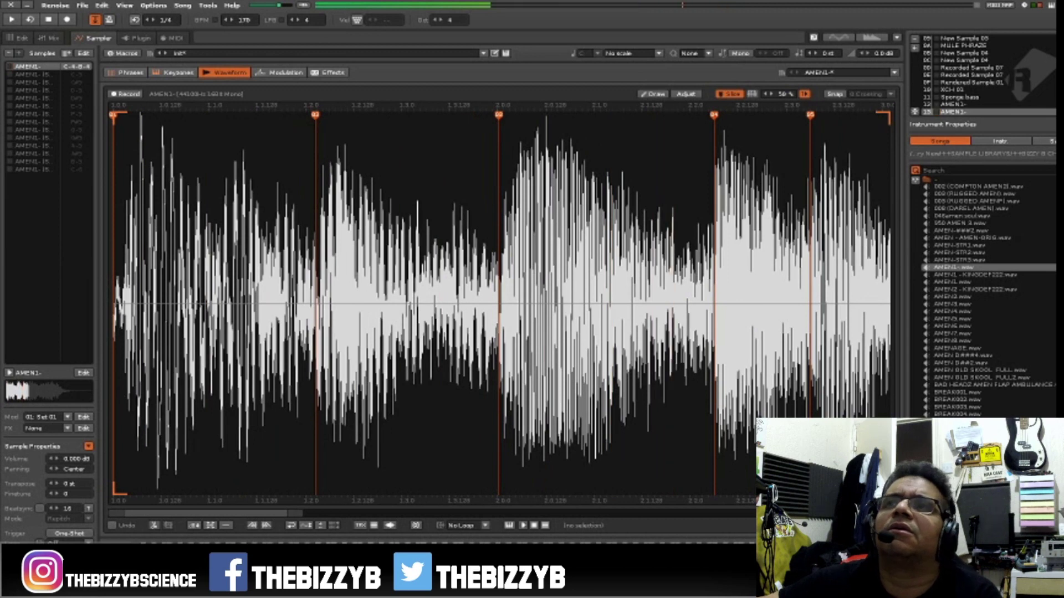
{"action": "key", "text": "space"}
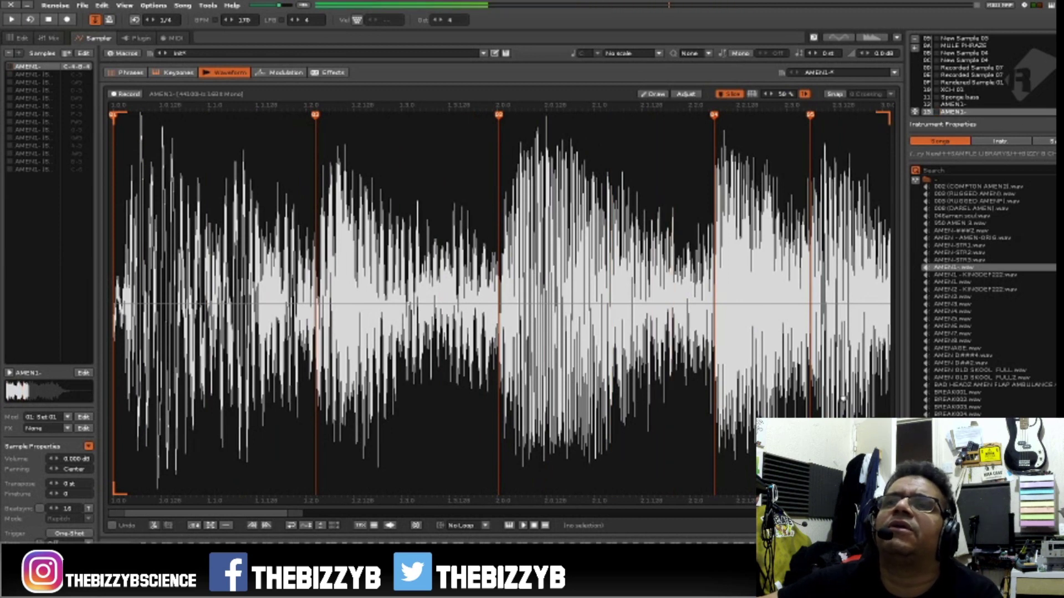
Open the instrument's phrases, audition Phrase 01, and turn phrase playback off.
{"action": "key", "text": "F3"}
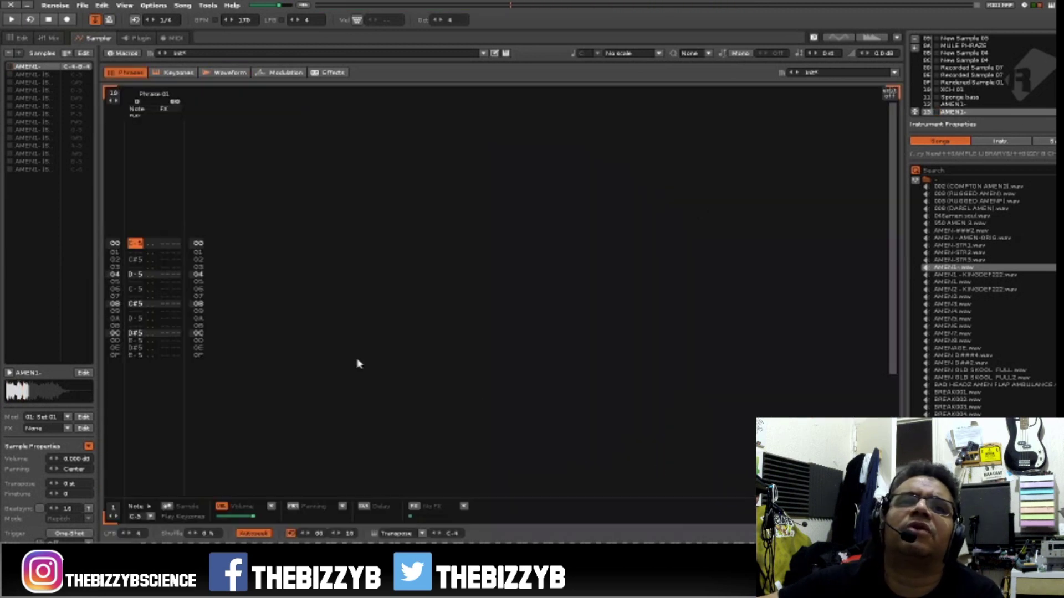
{"action": "key", "text": "z"}
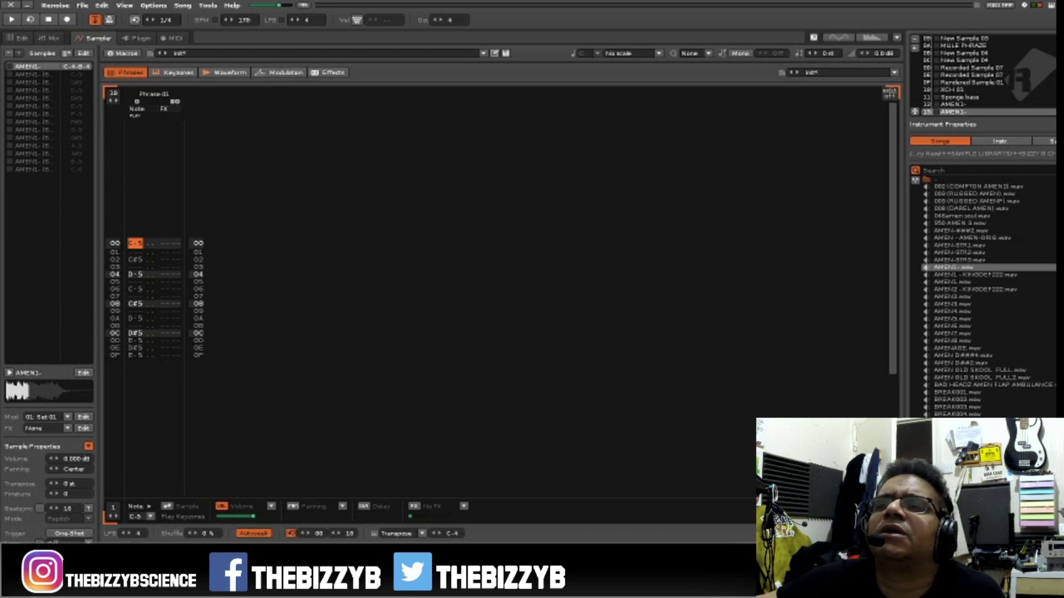
{"action": "key", "text": "ctrl+z"}
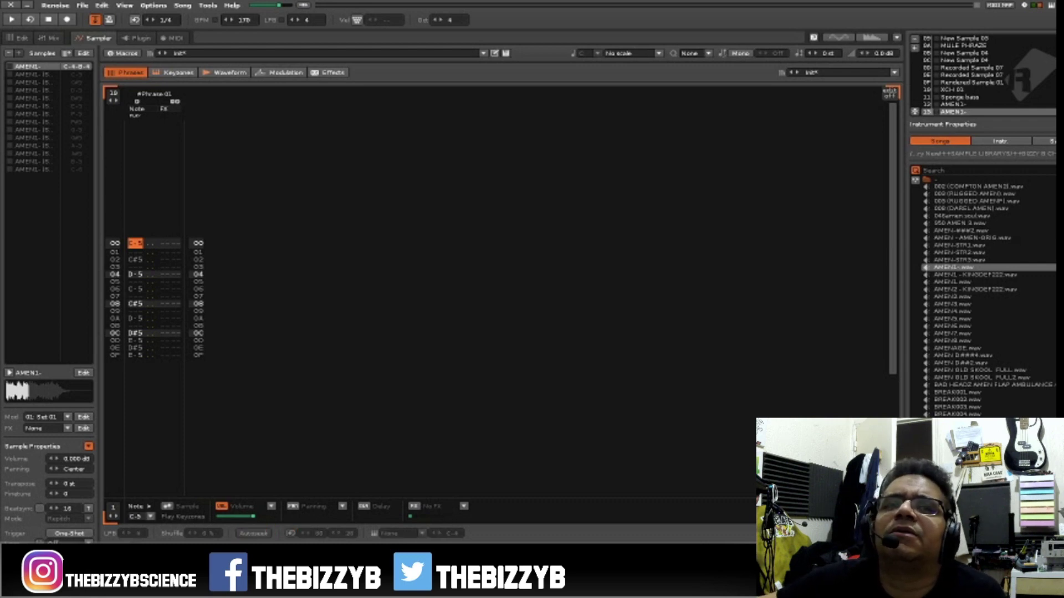
Audition Phrase 01 and run song playback briefly with the phrase's row 04 selected.
{"action": "key", "text": "z"}
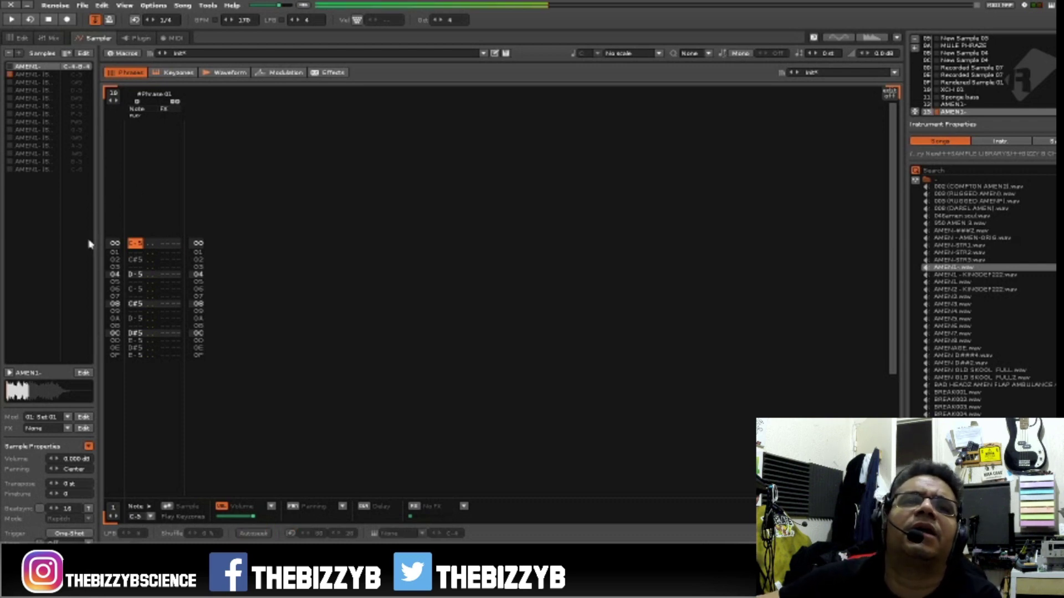
{"action": "left_click", "coordinate": [137, 275]}
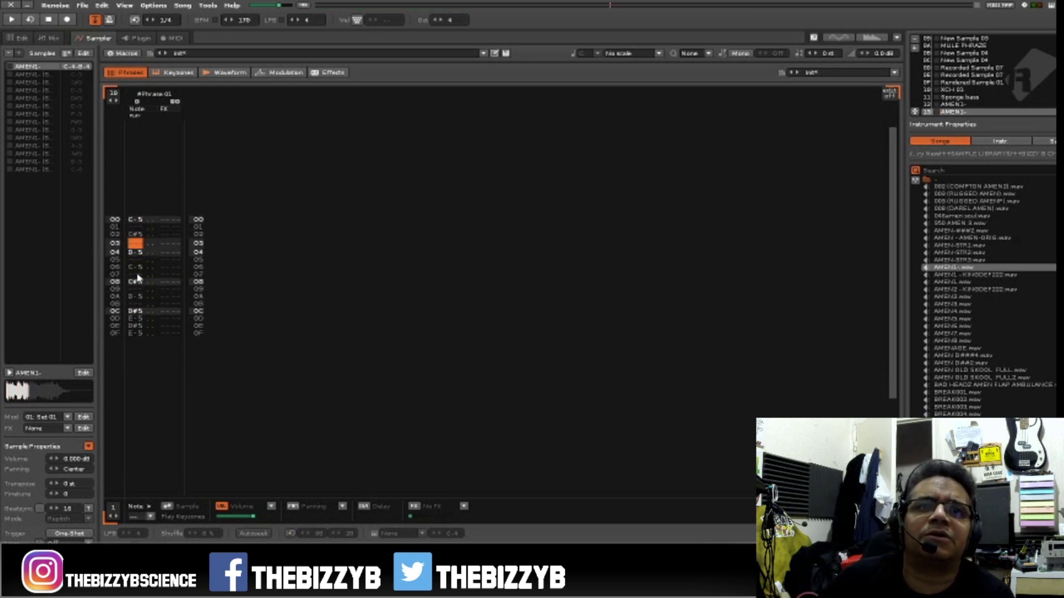
{"action": "key", "text": "space"}
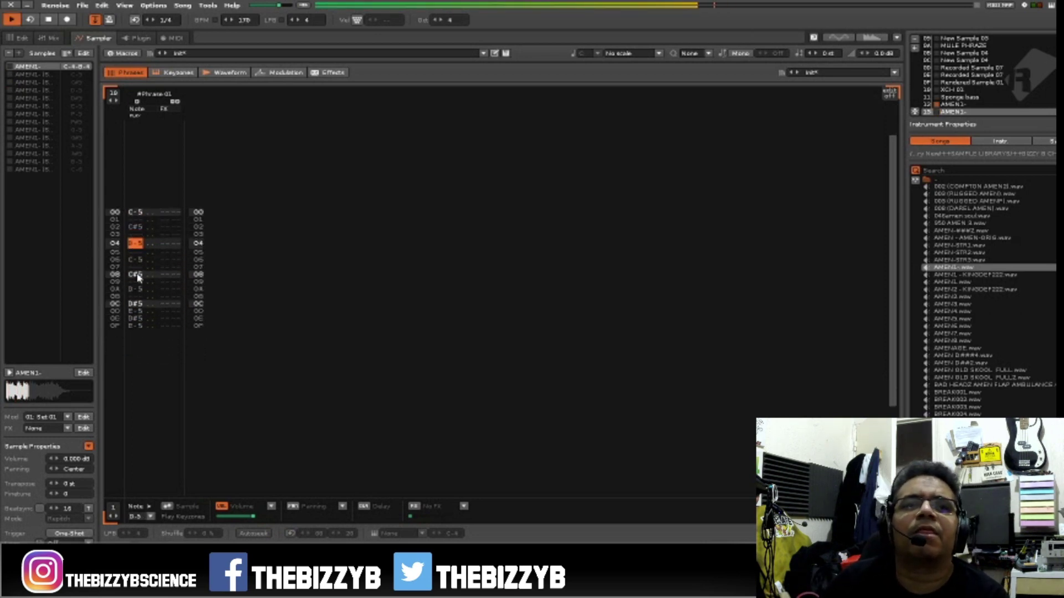
{"action": "key", "text": "space"}
In edit mode, change the phrase's row 08 note to D-5 and add D-5 on row 05, then turn edit mode off.
{"action": "key", "text": "Down"}
{"action": "key", "text": "Down"}
{"action": "key", "text": "Down"}
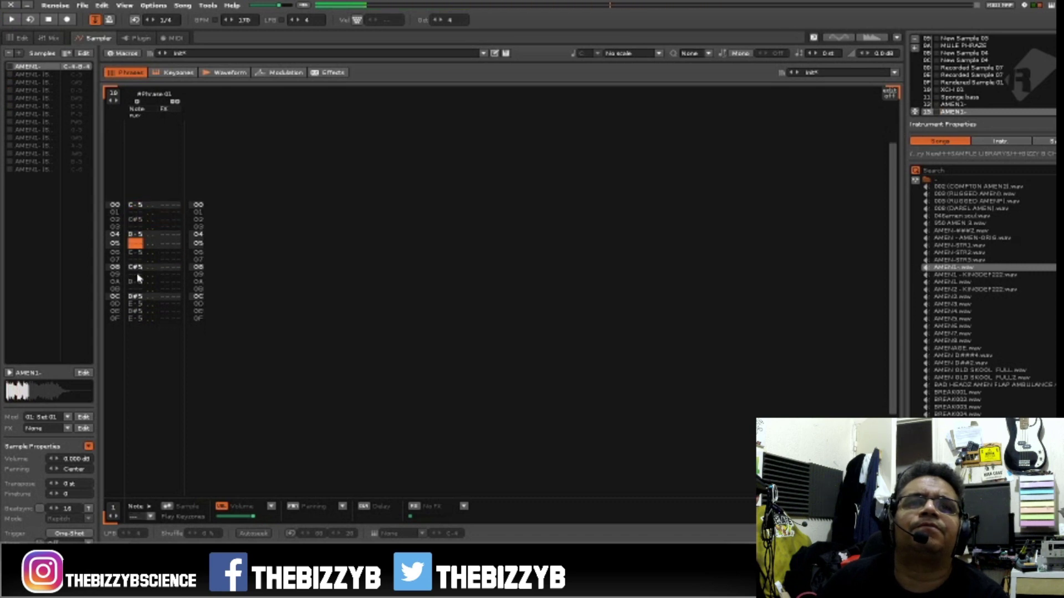
{"action": "key", "text": "Down"}
{"action": "key", "text": "Escape"}
{"action": "key", "text": "w"}
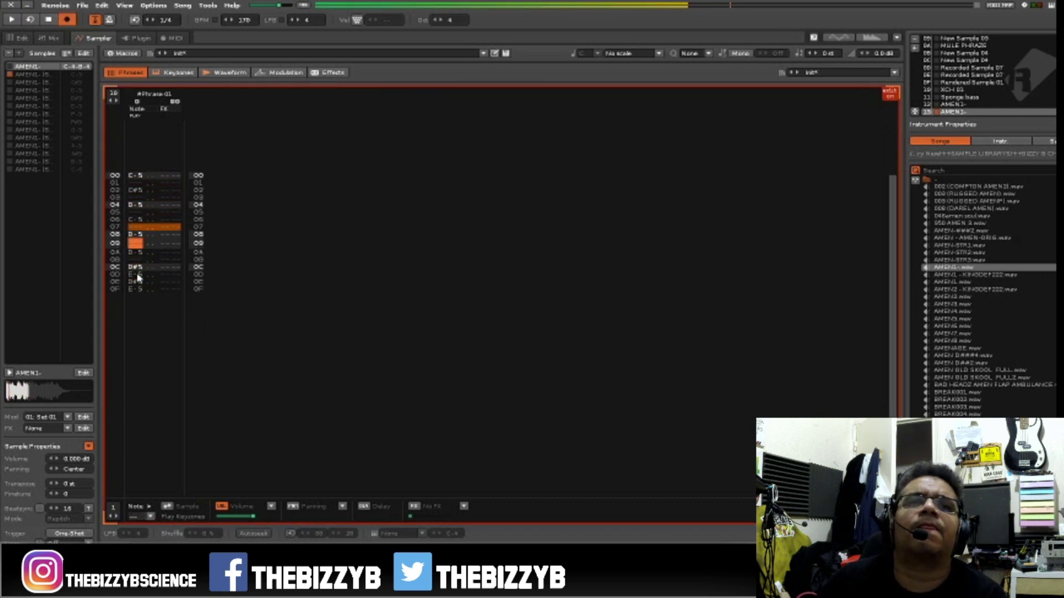
{"action": "key", "text": "Escape"}
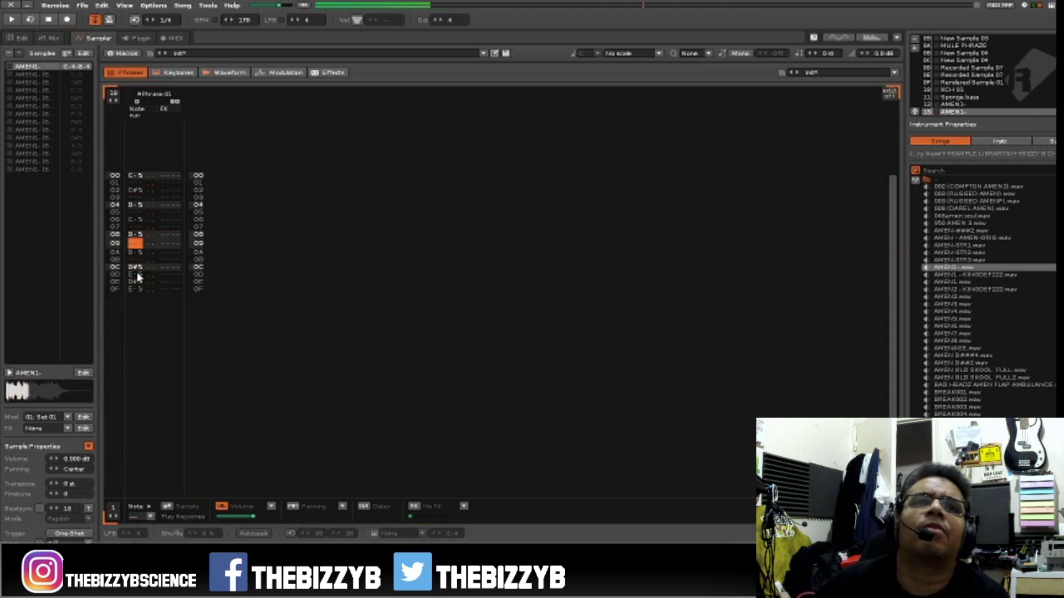
{"action": "key", "text": "Escape"}
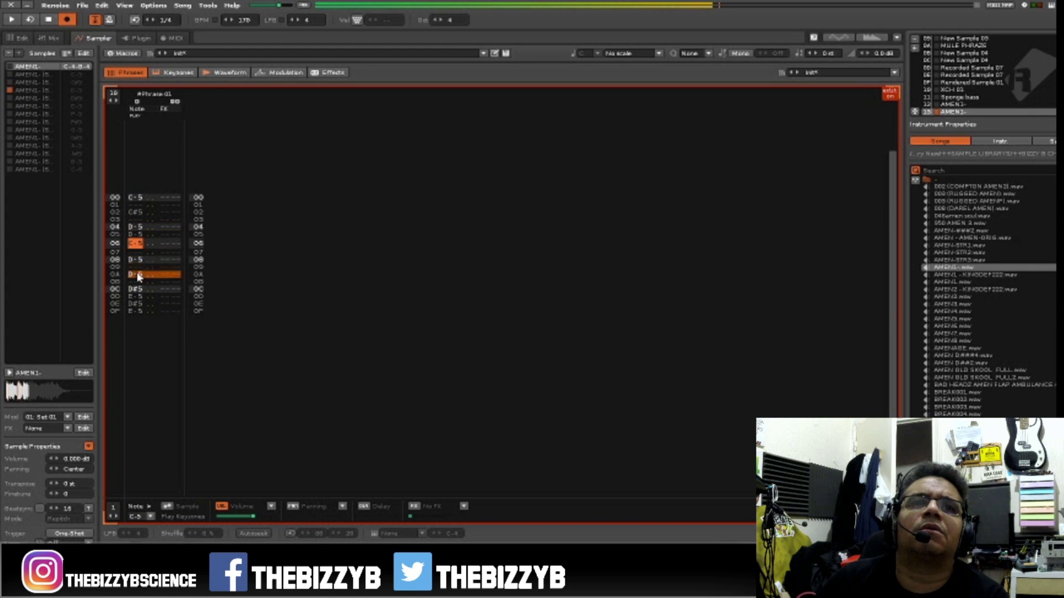
{"action": "key", "text": "Escape"}
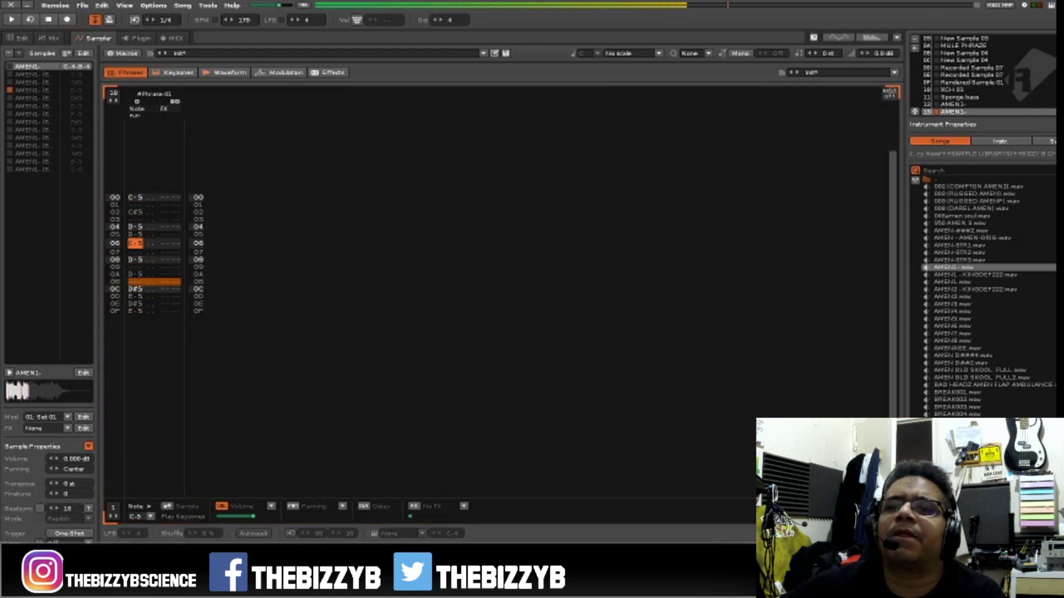
{"action": "key", "text": "space"}
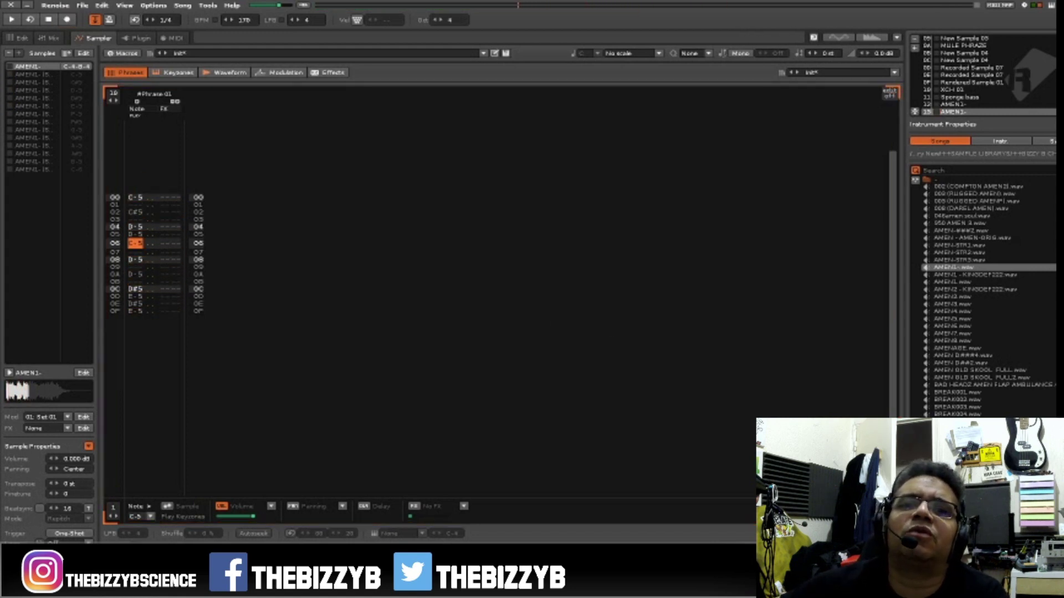
Audition the edited phrase from its first row and stop it.
{"action": "left_click", "coordinate": [459, 544]}
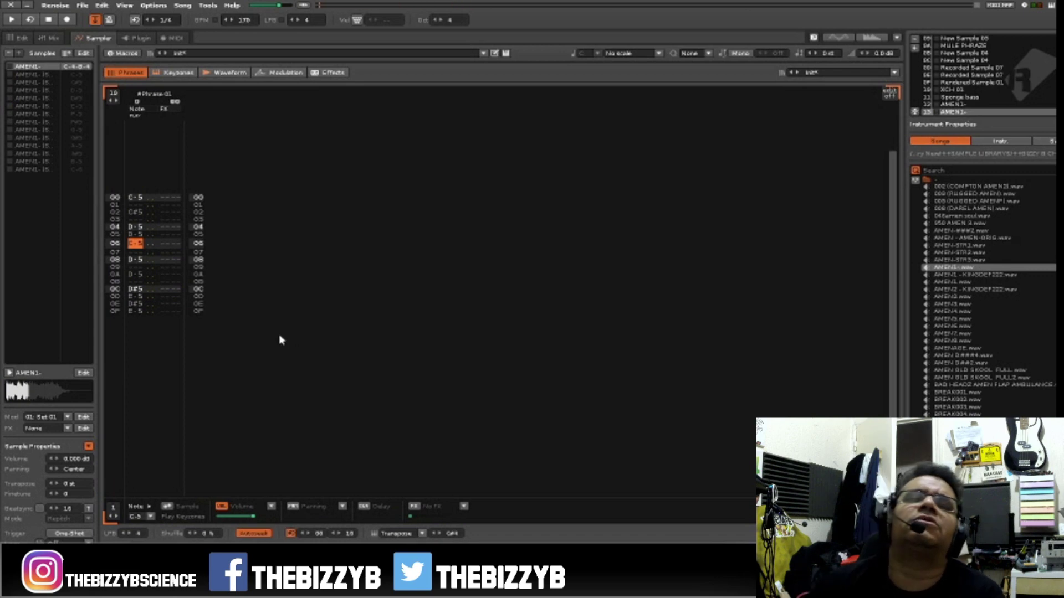
{"action": "key", "text": "space"}
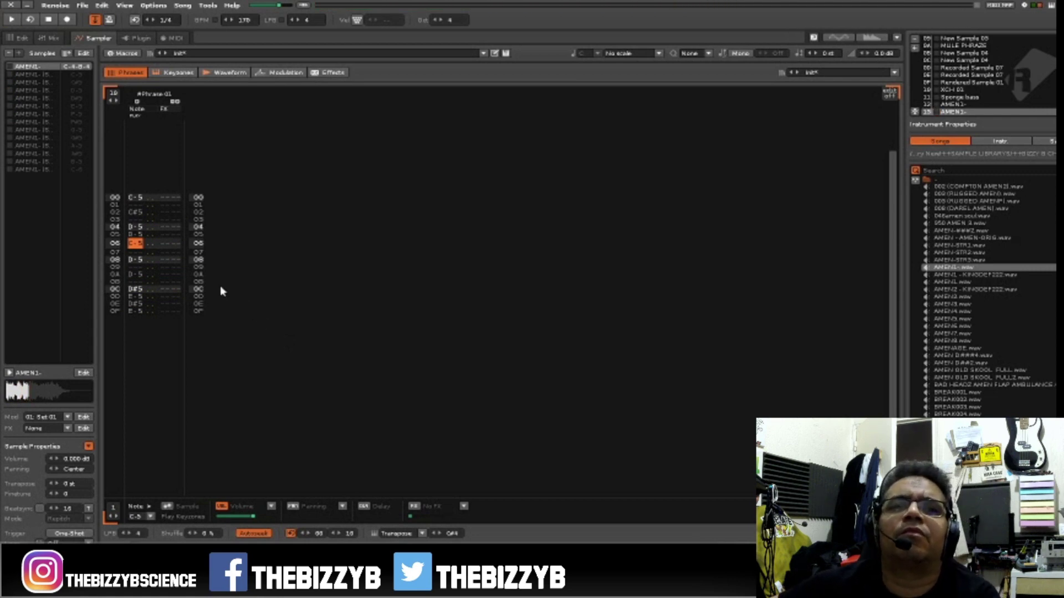
{"action": "key", "text": "space"}
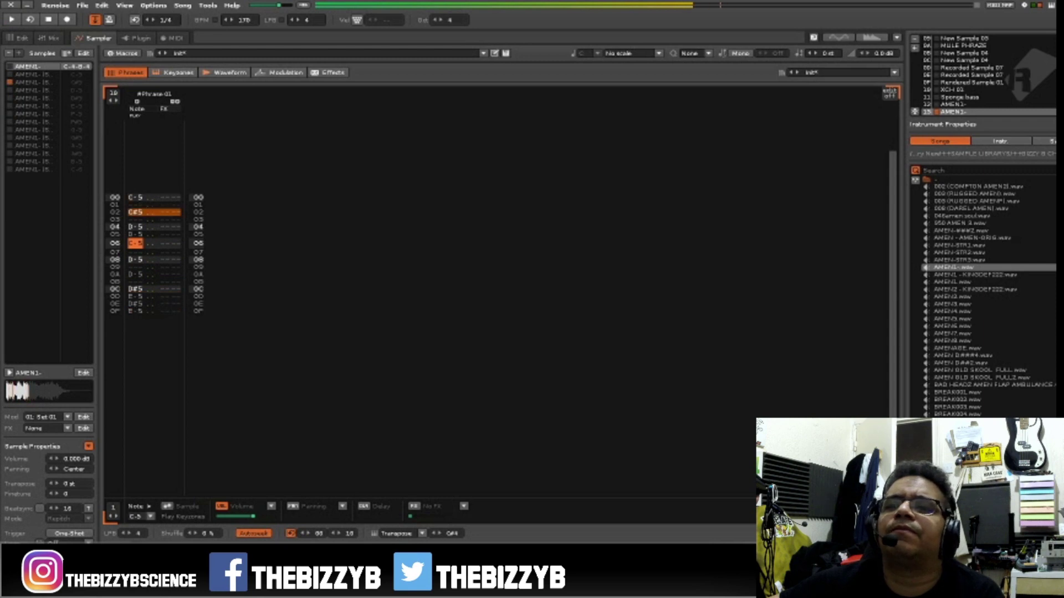
{"action": "key", "text": "space"}
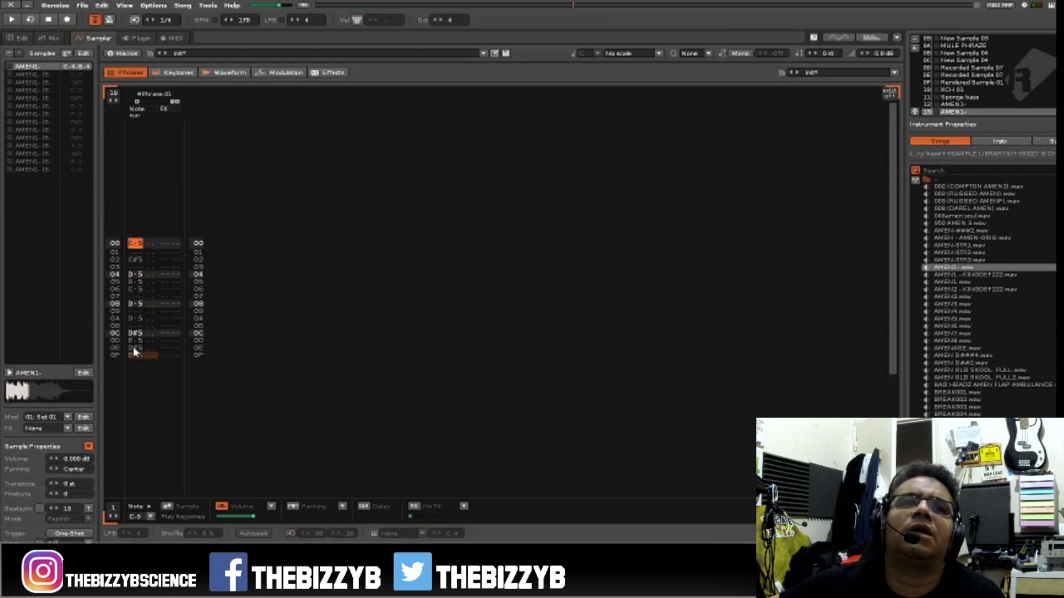
Copy the note column of rows 00 to 0F and paste it into the phrase starting at row 06.
{"action": "double_click", "coordinate": [136, 245]}
{"action": "right_click", "coordinate": [135, 244]}
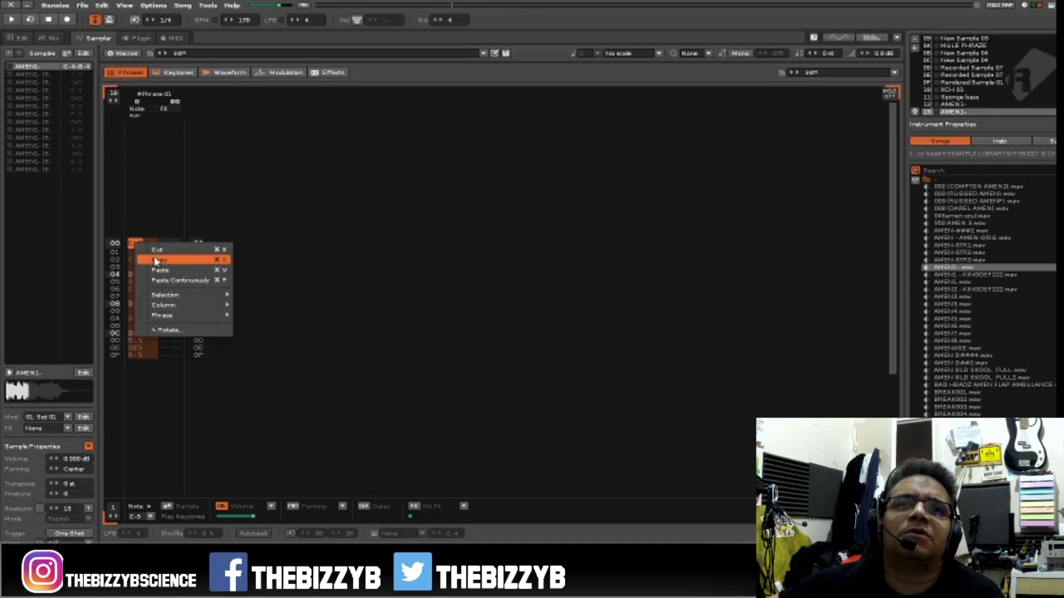
{"action": "left_click", "coordinate": [155, 260]}
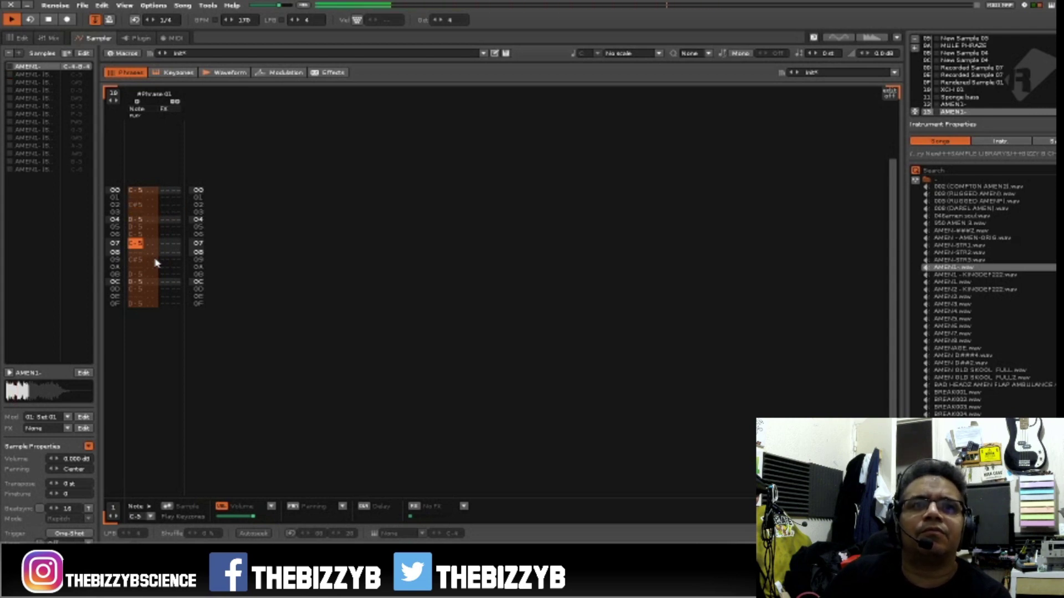
{"action": "key", "text": "space"}
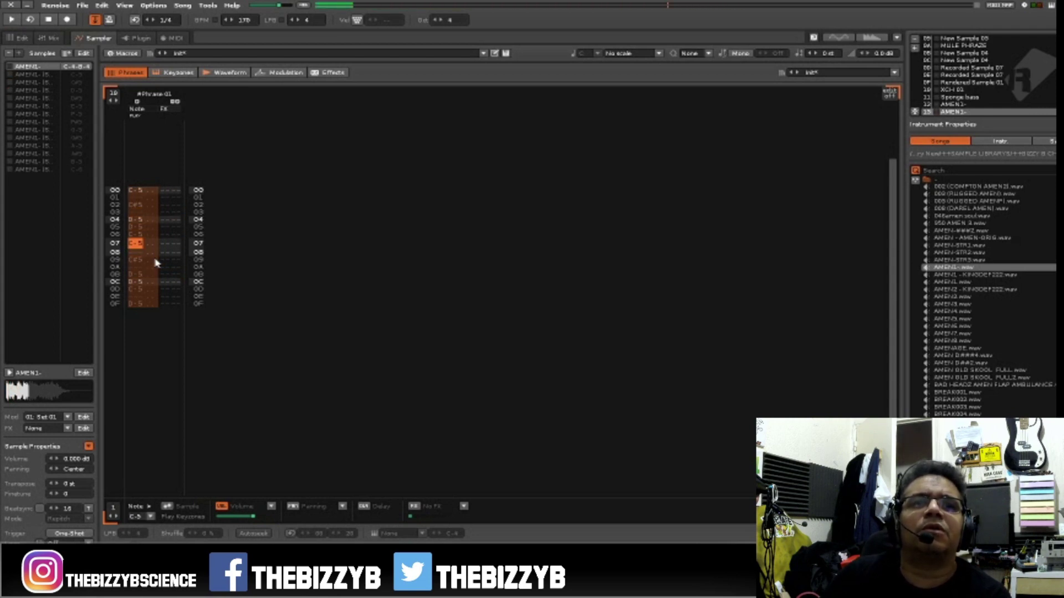
{"action": "key", "text": "Up"}
{"action": "key", "text": "space"}
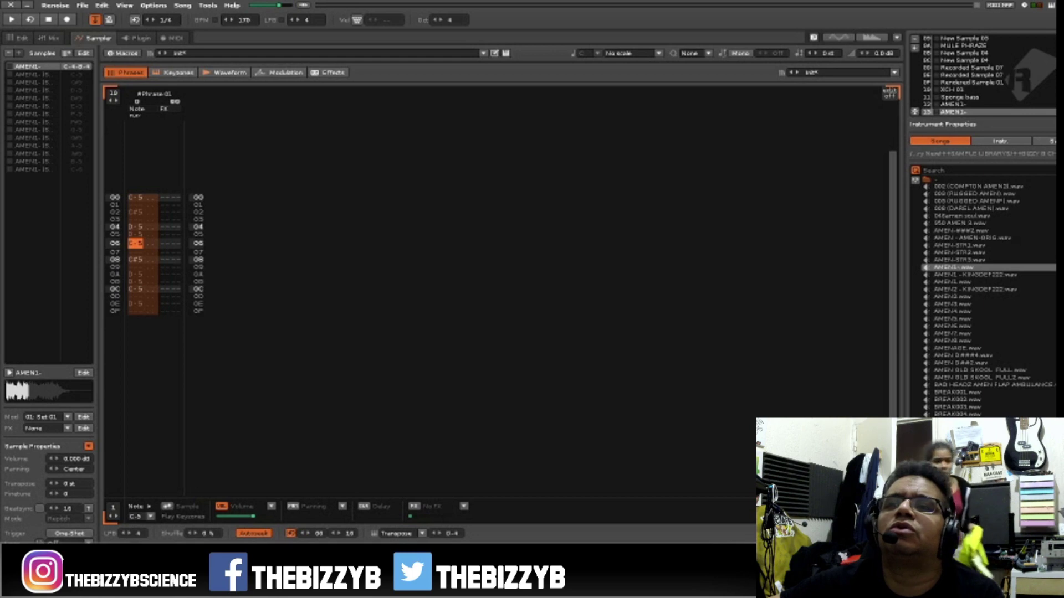
Turn on edit mode and fill every row from 00 to 0F of the note column with C-5.
{"action": "left_click", "coordinate": [354, 557]}
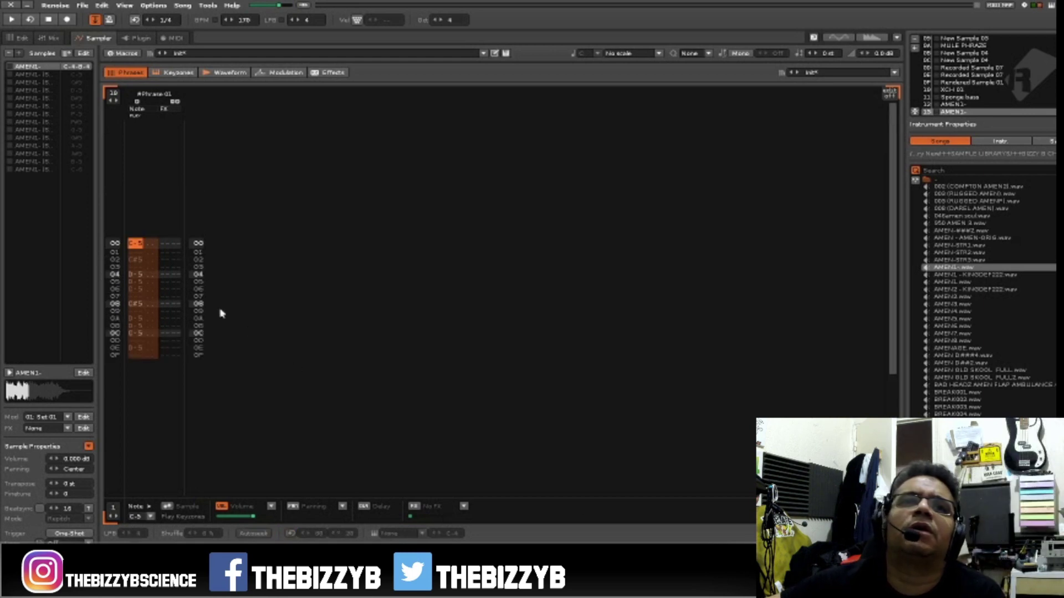
{"action": "key", "text": "Escape"}
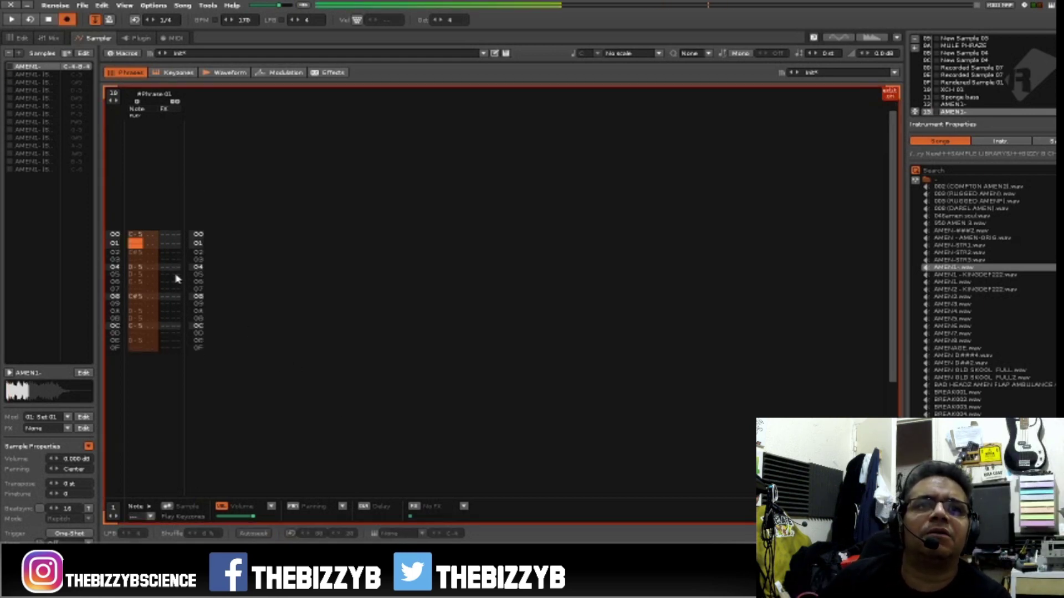
{"action": "key", "text": "space"}
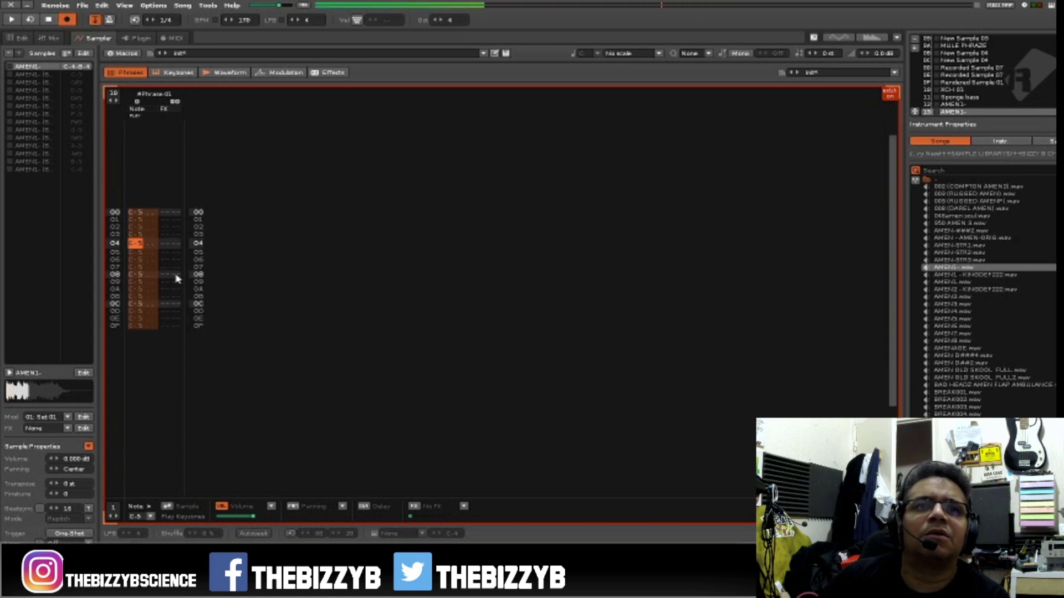
{"action": "key", "text": "space"}
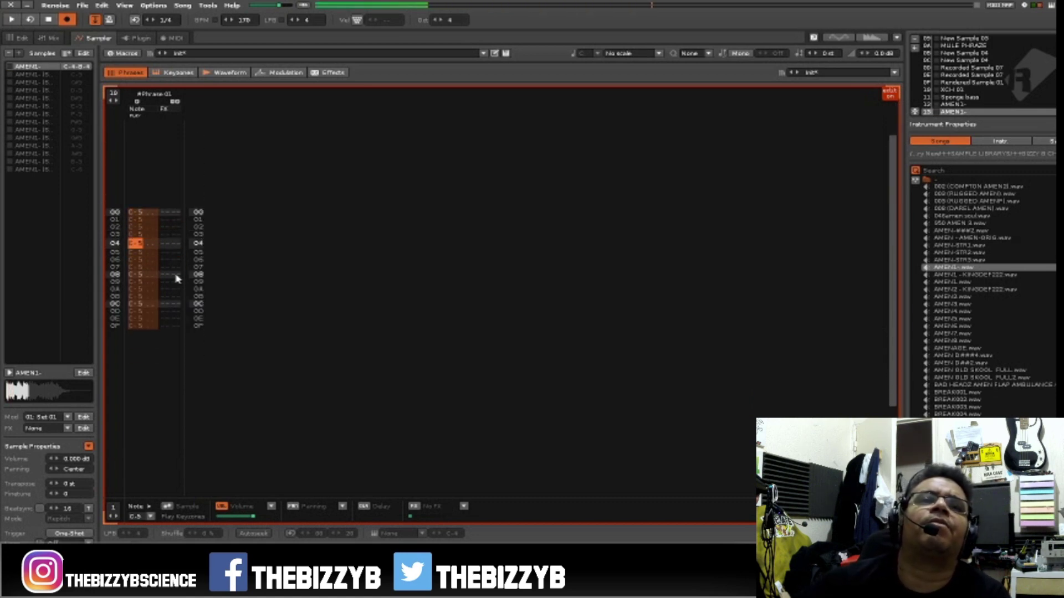
Enter the slice command S00 in the effect column of row 00.
{"action": "left_click", "coordinate": [161, 216]}
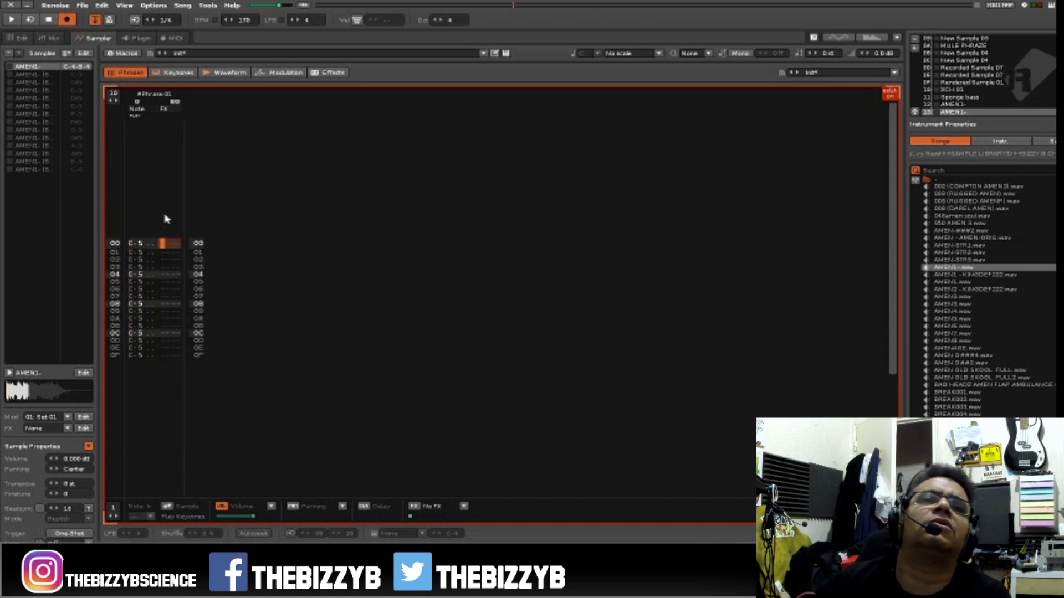
{"action": "key", "text": "Escape"}
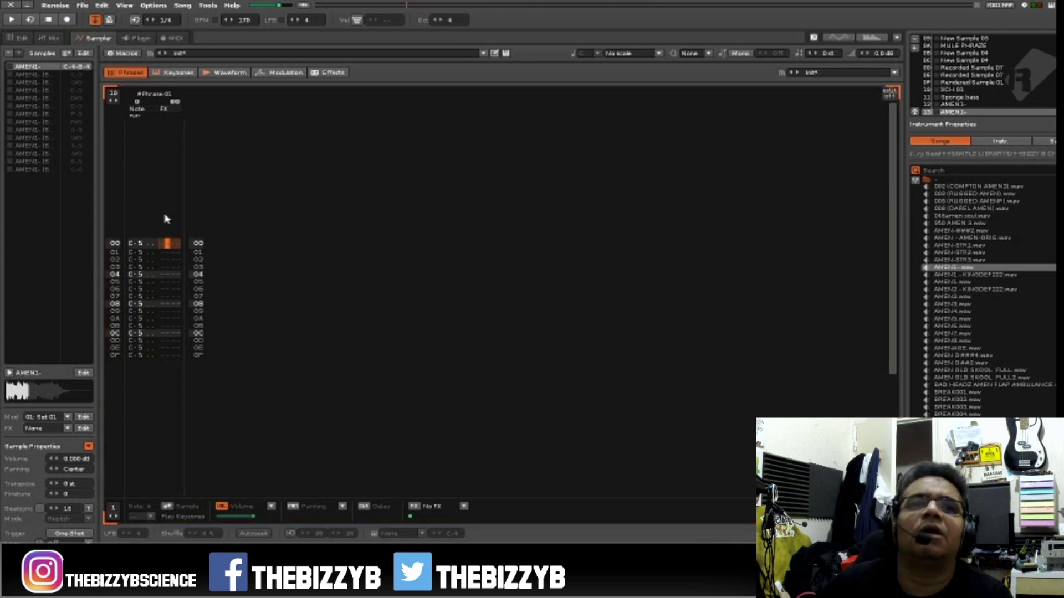
{"action": "key", "text": "Escape"}
{"action": "type", "text": "s"}
Enter slice command S90 on row 0F and interpolate the effect column across rows 00 to 0F.
{"action": "key", "text": "Down"}
{"action": "key", "text": "Down"}
{"action": "key", "text": "Down"}
{"action": "key", "text": "Down"}
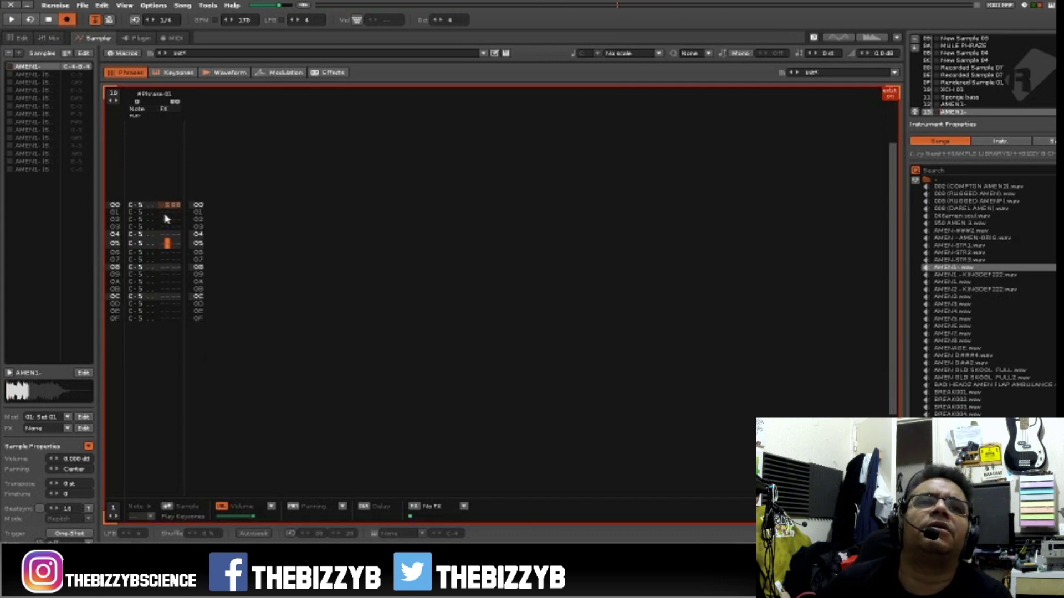
{"action": "key", "text": "Down"}
{"action": "key", "text": "Down"}
{"action": "key", "text": "Down"}
{"action": "key", "text": "Down"}
{"action": "key", "text": "Down"}
{"action": "key", "text": "Down"}
{"action": "key", "text": "Down"}
{"action": "key", "text": "Down"}
{"action": "key", "text": "Down"}
{"action": "key", "text": "Down"}
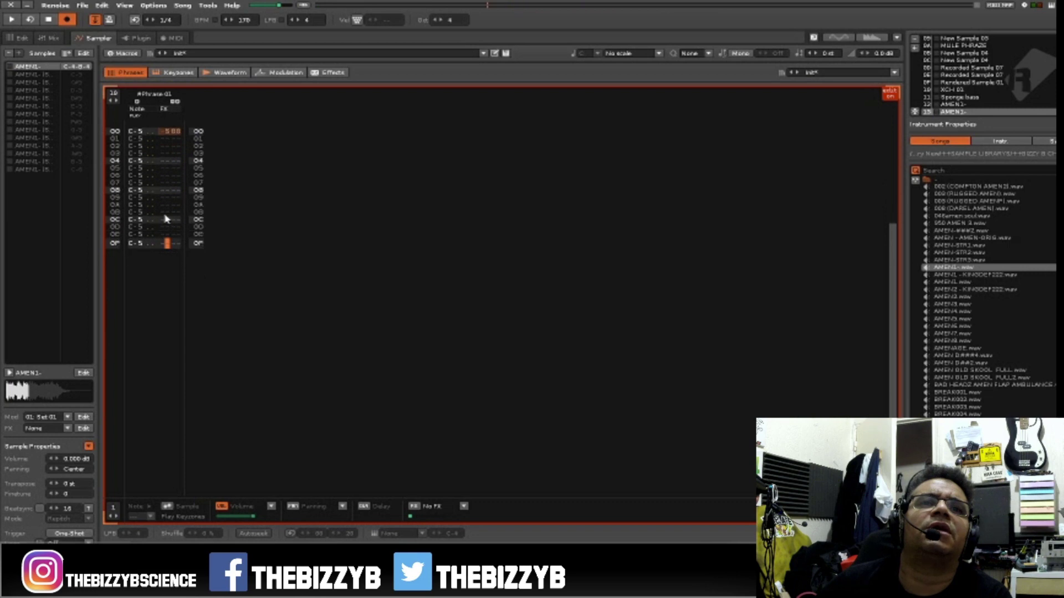
{"action": "type", "text": "s"}
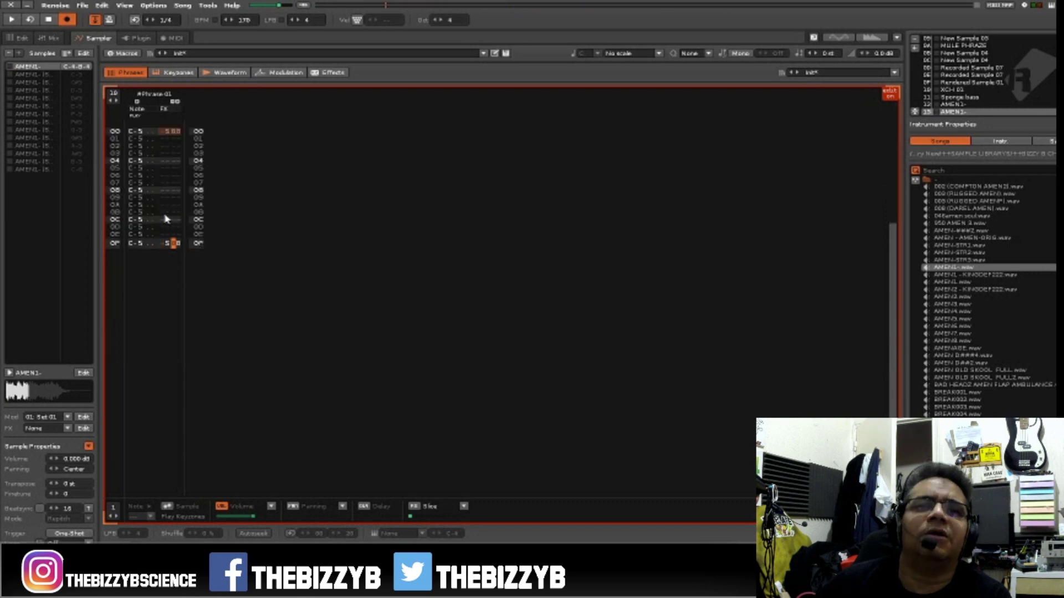
{"action": "type", "text": "8"}
{"action": "key", "text": "Up"}
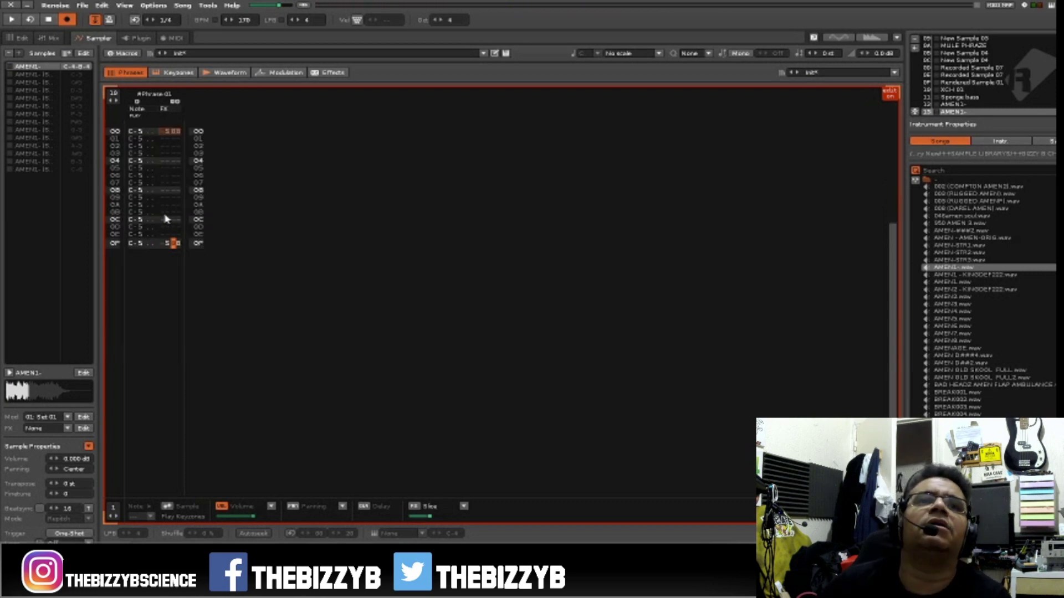
{"action": "type", "text": "9"}
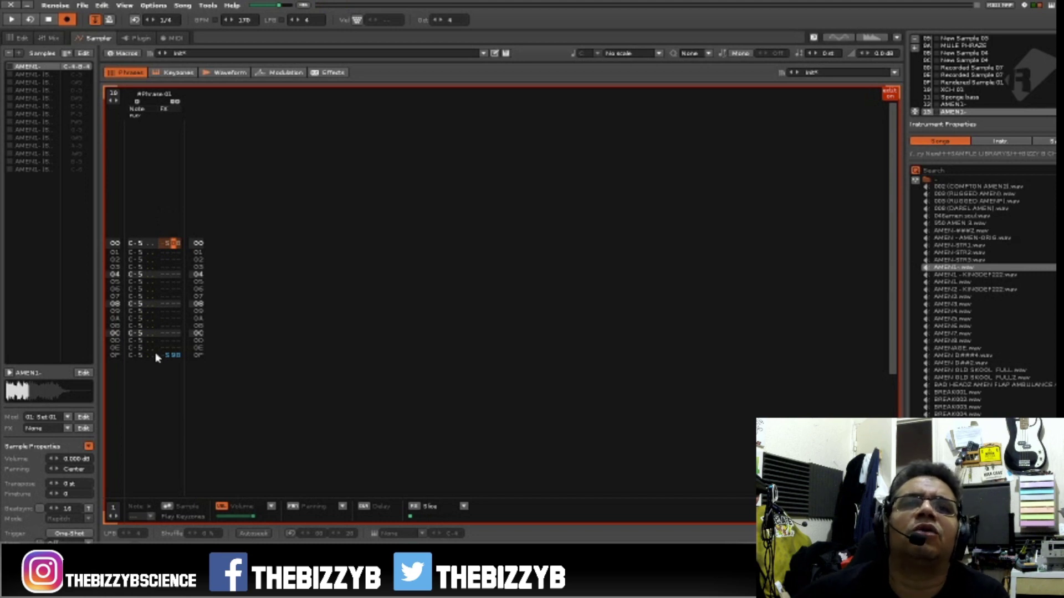
{"action": "left_click", "coordinate": [168, 357], "text": "shift"}
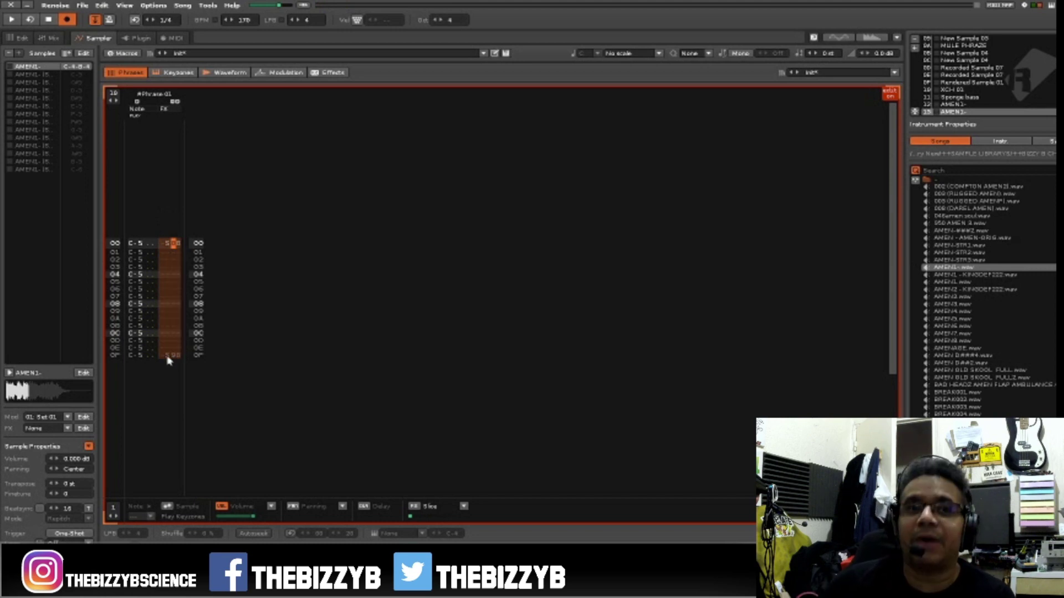
{"action": "key", "text": "ctrl+i"}
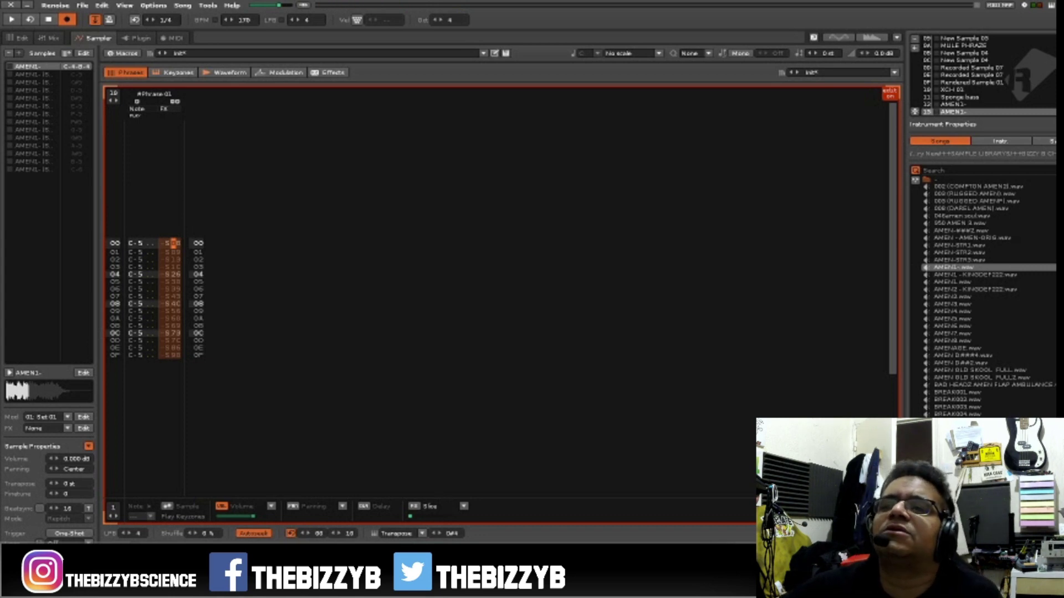
Change the notes on rows 00, 01 and 02 to D-5.
{"action": "left_click", "coordinate": [135, 243]}
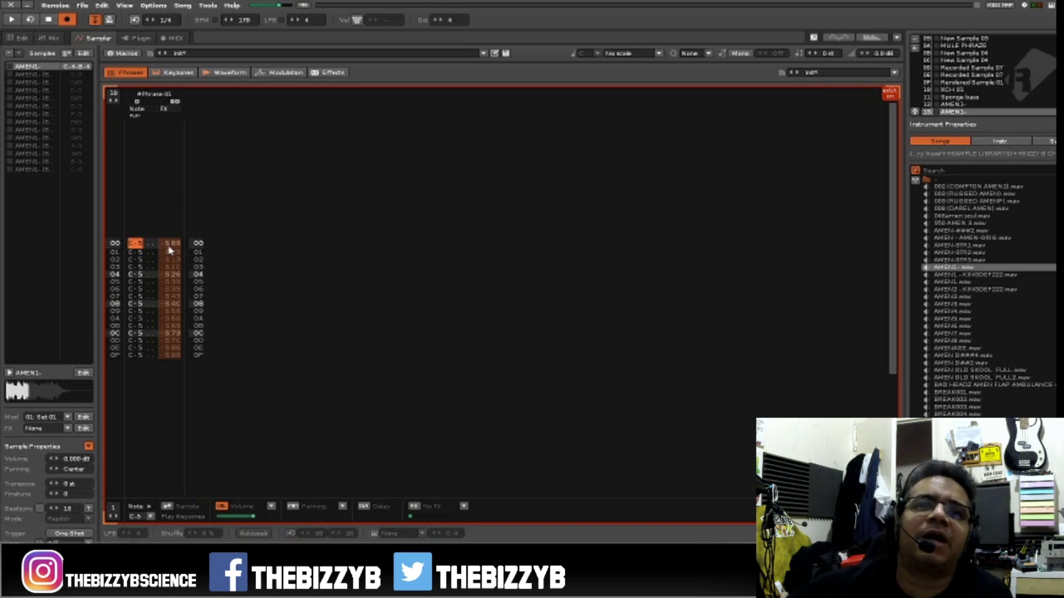
{"action": "key", "text": "w"}
{"action": "key", "text": "w"}
{"action": "key", "text": "w"}
{"action": "key", "text": "Up"}
{"action": "key", "text": "Up"}
{"action": "key", "text": "Up"}
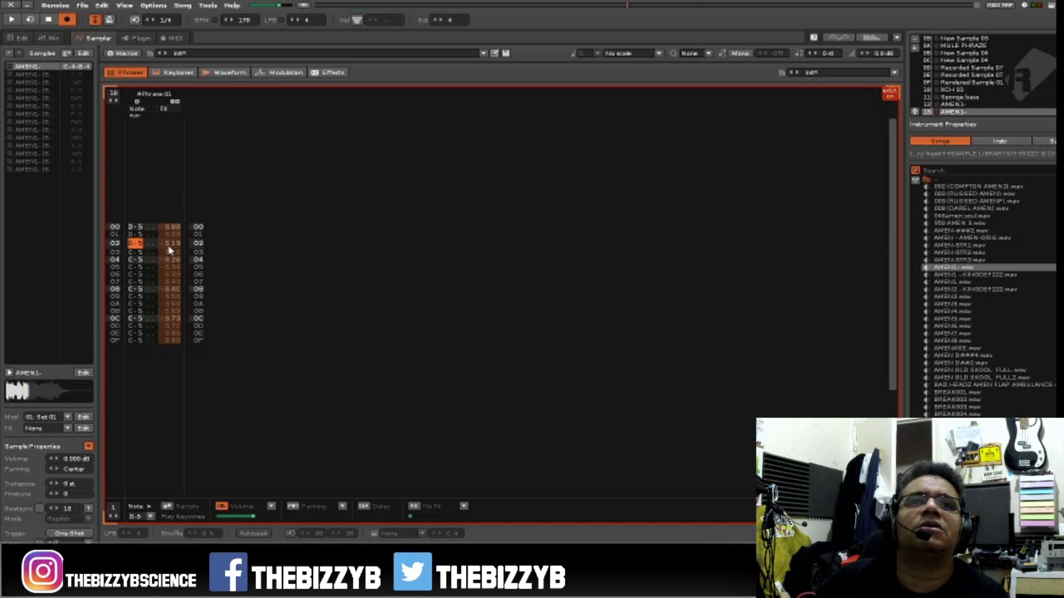
Set the notes on all rows from 00 to 0F to C#5, and turn edit mode off.
{"action": "key", "text": "w"}
{"action": "key", "text": "w"}
{"action": "key", "text": "w"}
{"action": "key", "text": "w"}
{"action": "key", "text": "w"}
{"action": "key", "text": "w"}
{"action": "key", "text": "w"}
{"action": "key", "text": "w"}
{"action": "key", "text": "w"}
{"action": "key", "text": "w"}
{"action": "key", "text": "w"}
{"action": "key", "text": "w"}
{"action": "key", "text": "w"}
{"action": "key", "text": "w"}
{"action": "key", "text": "w"}
{"action": "key", "text": "w"}
{"action": "key", "text": "w"}
{"action": "key", "text": "w"}
{"action": "key", "text": "w"}
{"action": "key", "text": "w"}
{"action": "key", "text": "Return"}
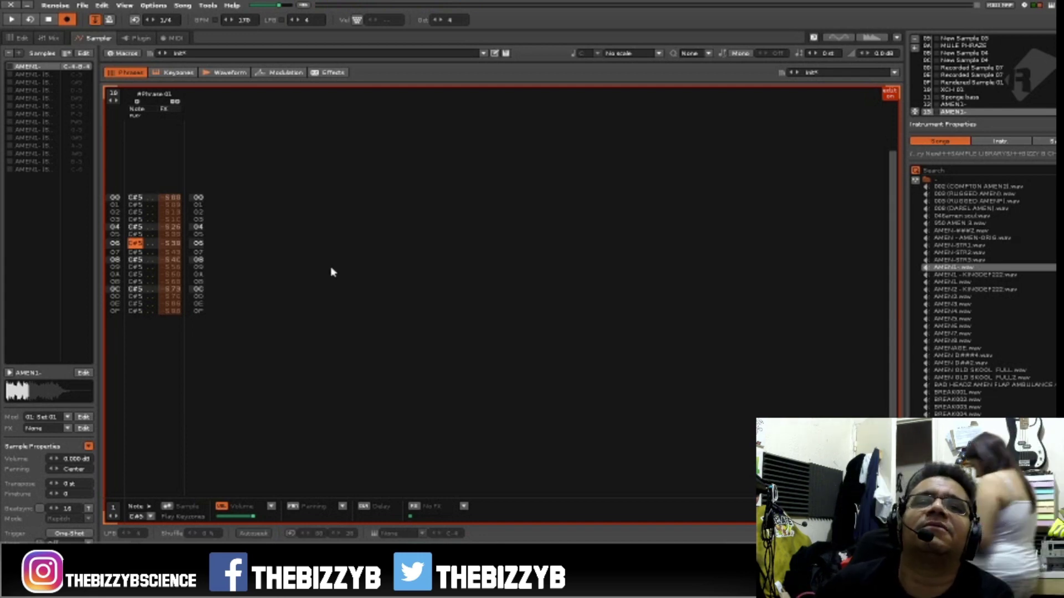
{"action": "key", "text": "Return"}
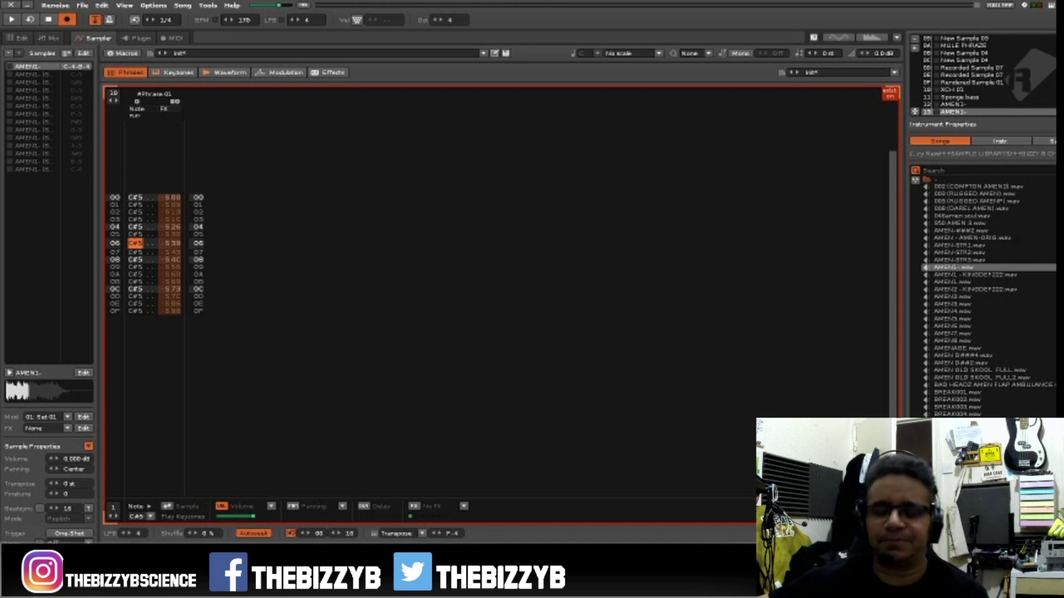
{"action": "key", "text": "Escape"}
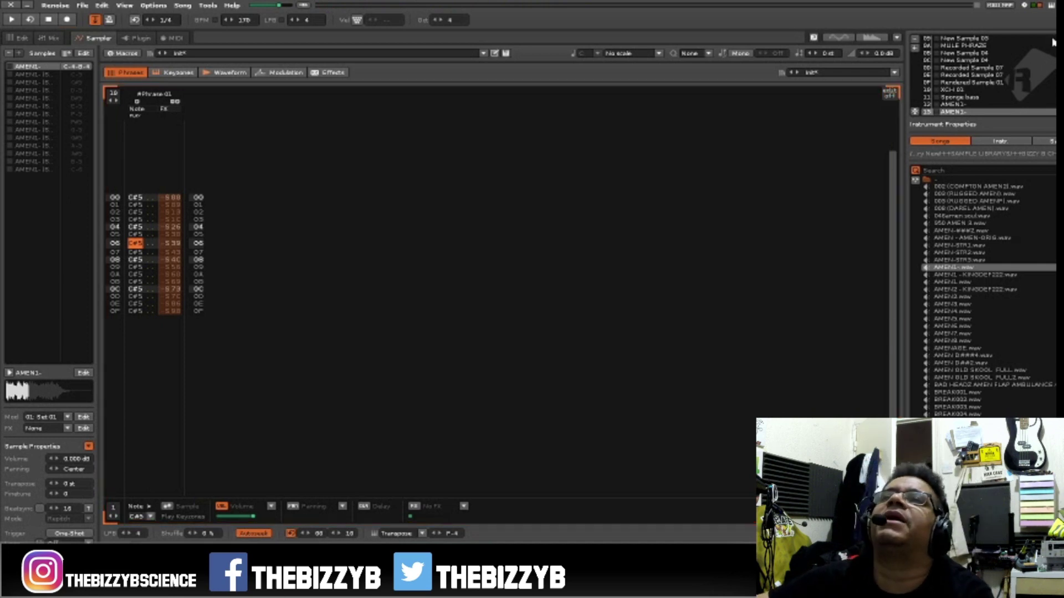
Return to the pattern editor, set the octave to 3 and make the AMEN1- instrument in slot 13 active.
{"action": "key", "text": "F2"}
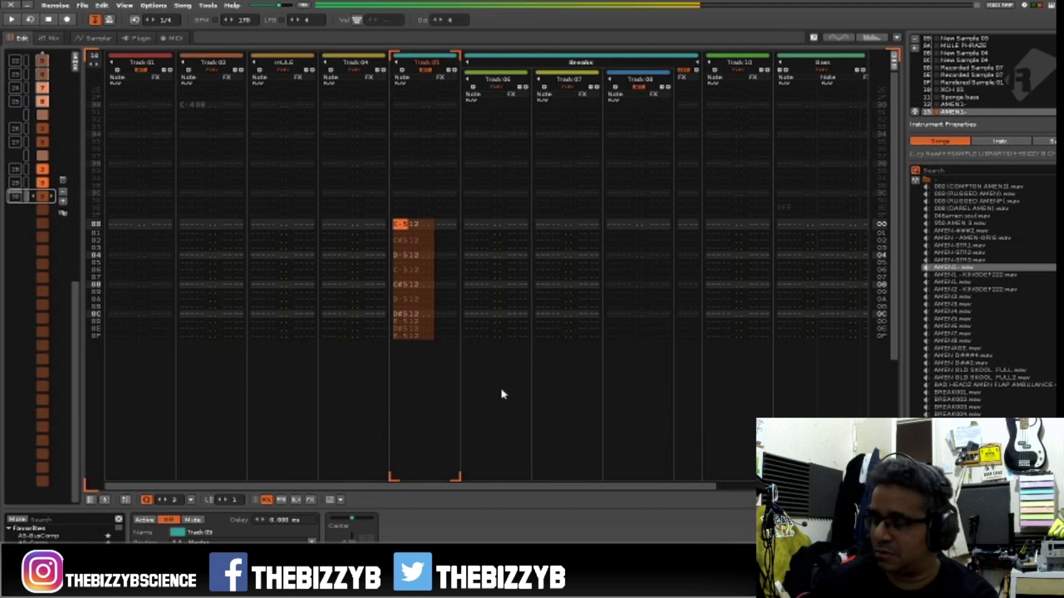
{"action": "key", "text": "KP_Multiply"}
{"action": "key", "text": "KP_Subtract"}
{"action": "key", "text": "KP_Subtract"}
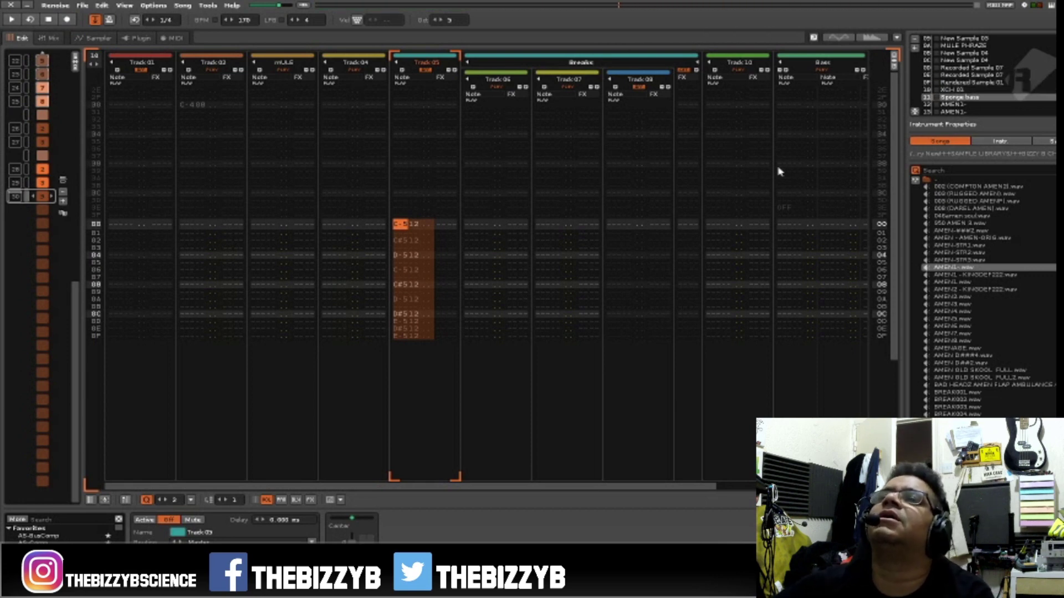
{"action": "left_click", "coordinate": [964, 112]}
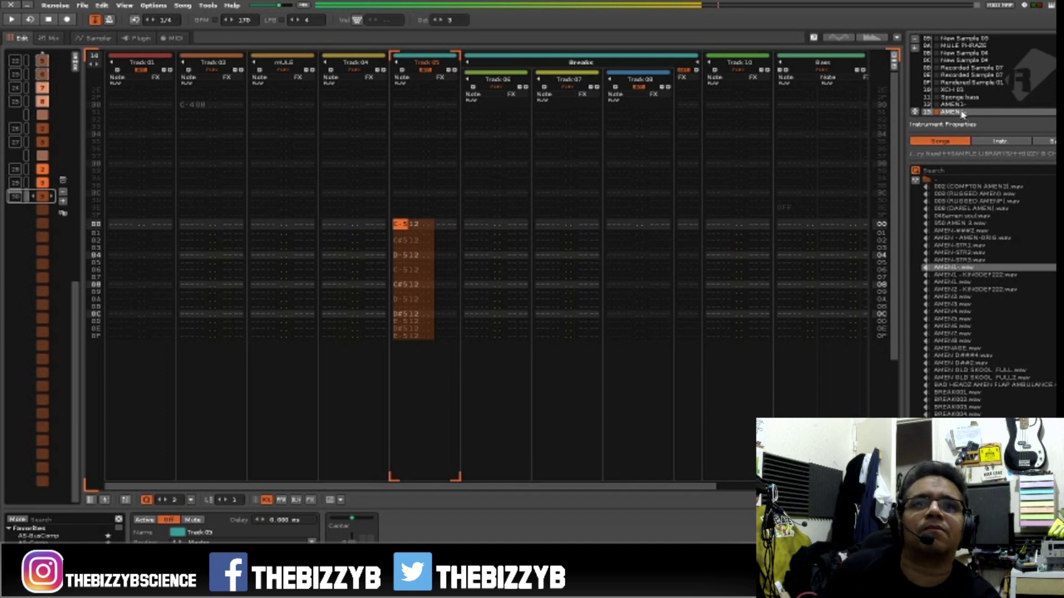
Remove the pattern holding the Amen slice notes from the sequence, and play the last remaining pattern with track scopes shown.
{"action": "left_click", "coordinate": [64, 193]}
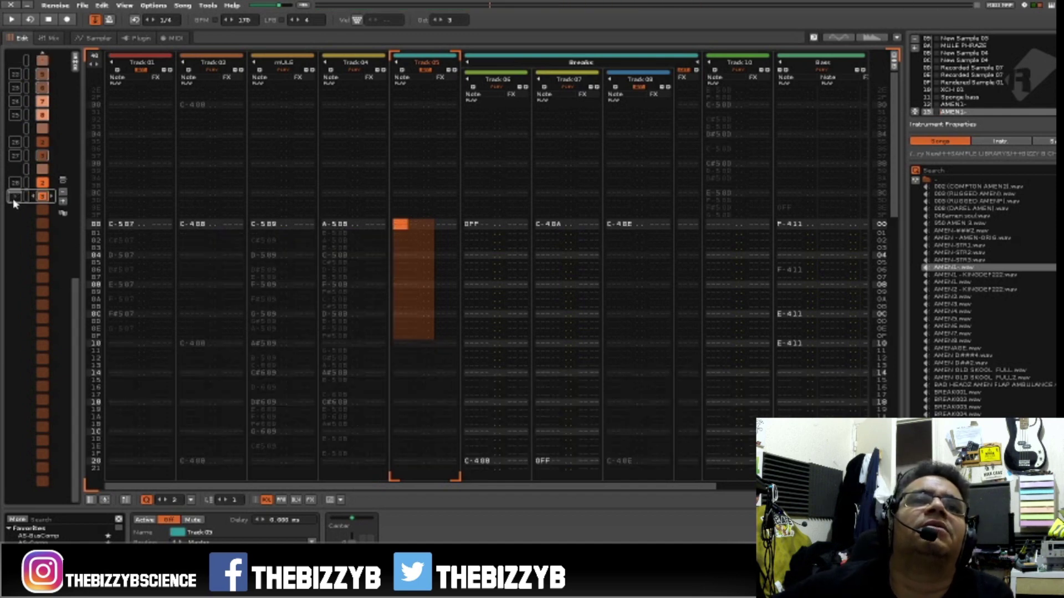
{"action": "left_click", "coordinate": [21, 196]}
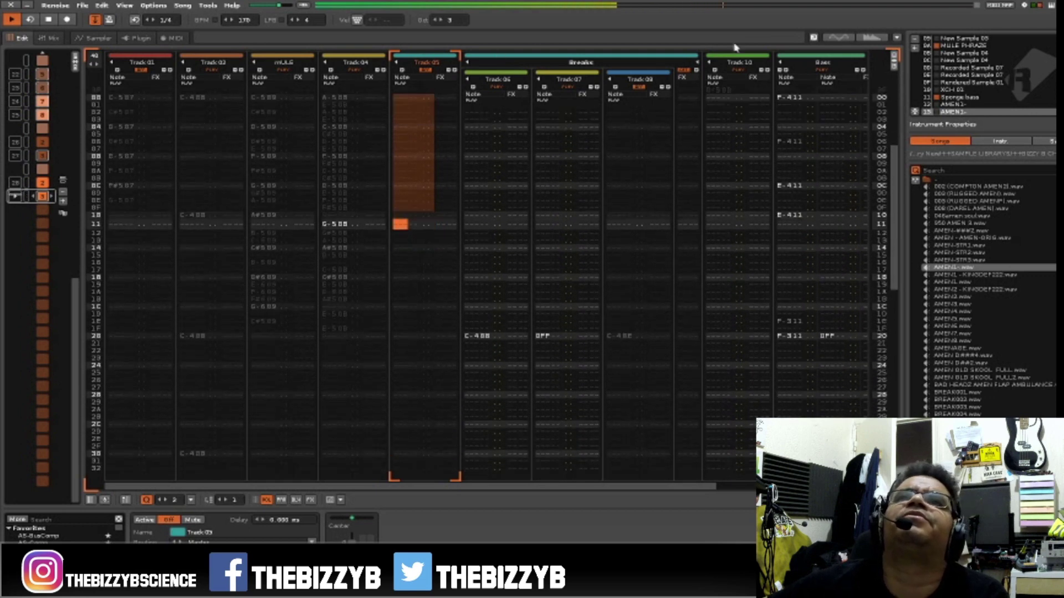
{"action": "left_click", "coordinate": [838, 37]}
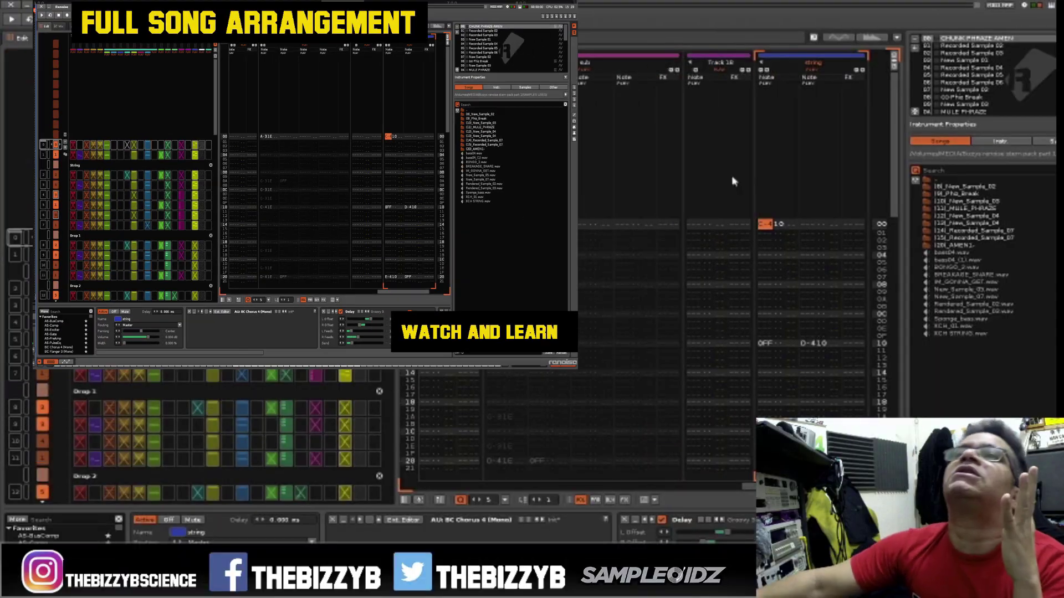
Select the MULE PHRAZE instrument and view its phrase in the sampler.
{"action": "scroll", "coordinate": [1023, 59], "scroll_direction": "down", "scroll_amount": 4}
{"action": "scroll", "coordinate": [1025, 62], "scroll_direction": "down", "scroll_amount": 6}
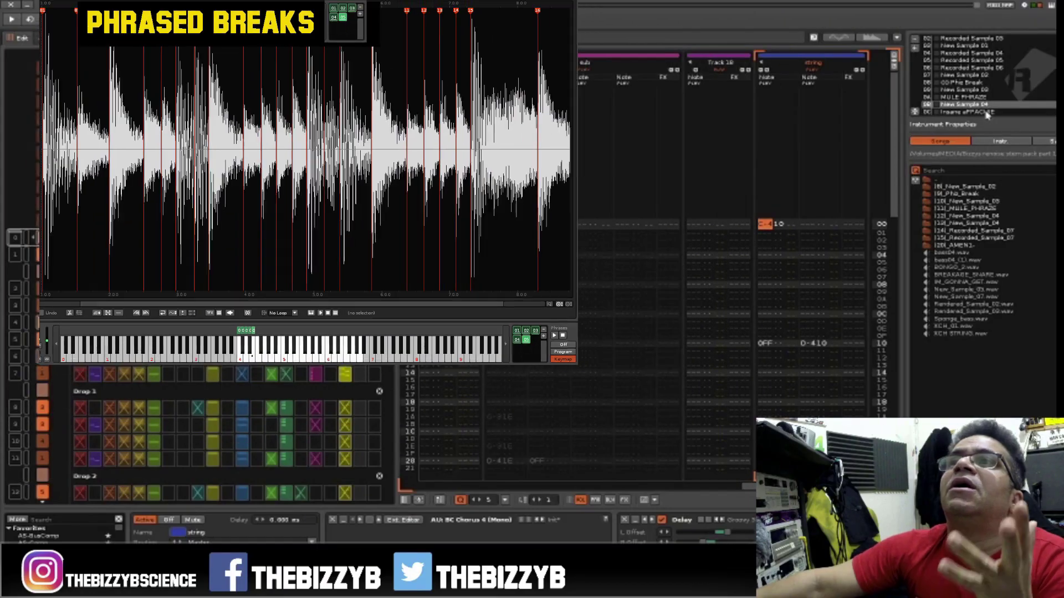
{"action": "scroll", "coordinate": [987, 110], "scroll_direction": "down", "scroll_amount": 2}
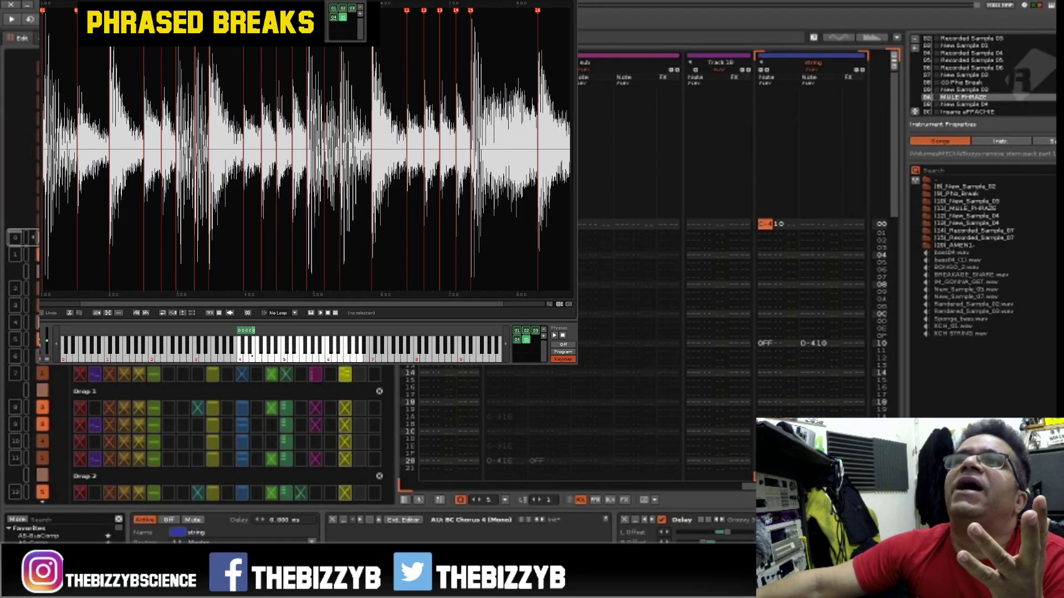
{"action": "key", "text": "F3"}
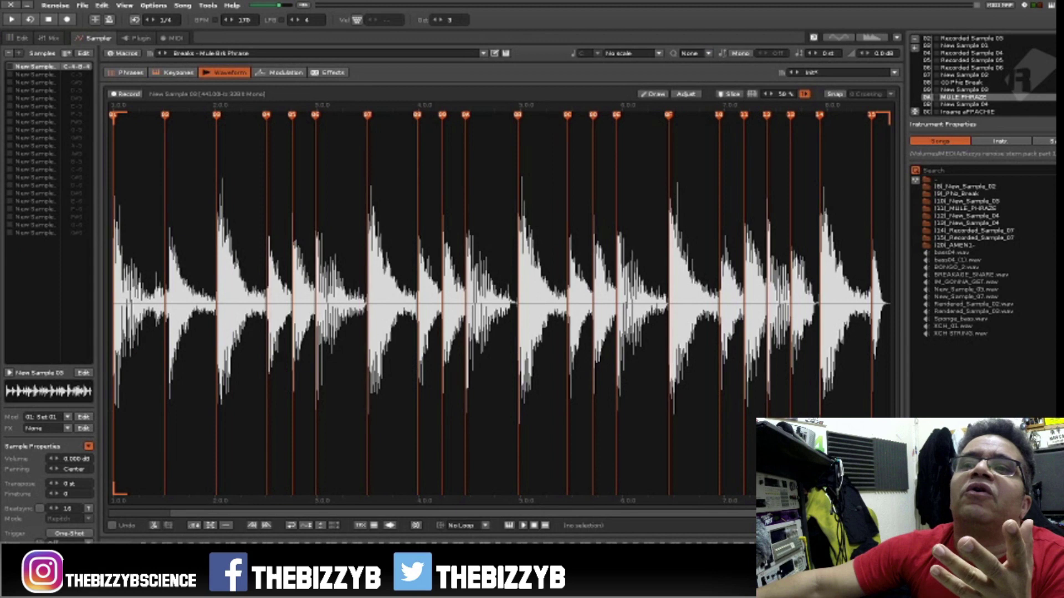
{"action": "left_click", "coordinate": [126, 73]}
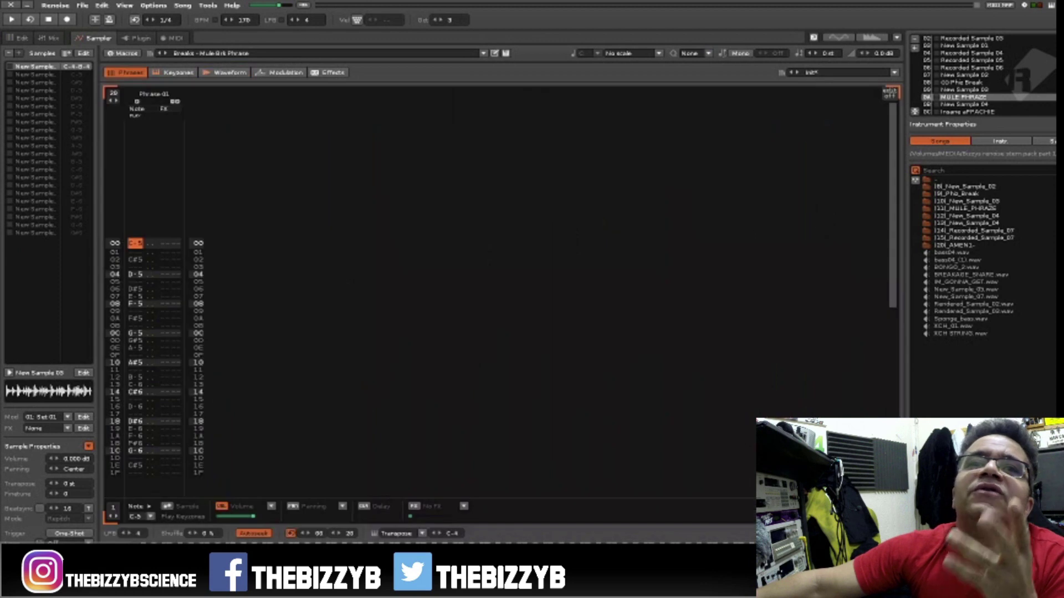
View the phrase of the Insane aPPACHIE instrument and audition it.
{"action": "key", "text": "alt+Down"}
{"action": "key", "text": "alt+Down"}
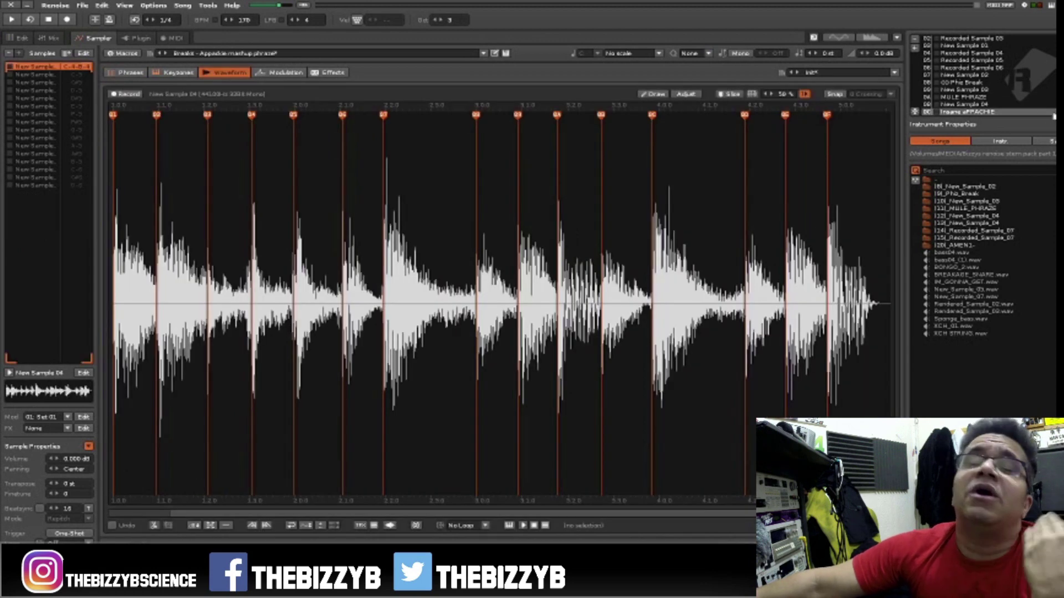
{"action": "left_click", "coordinate": [126, 73]}
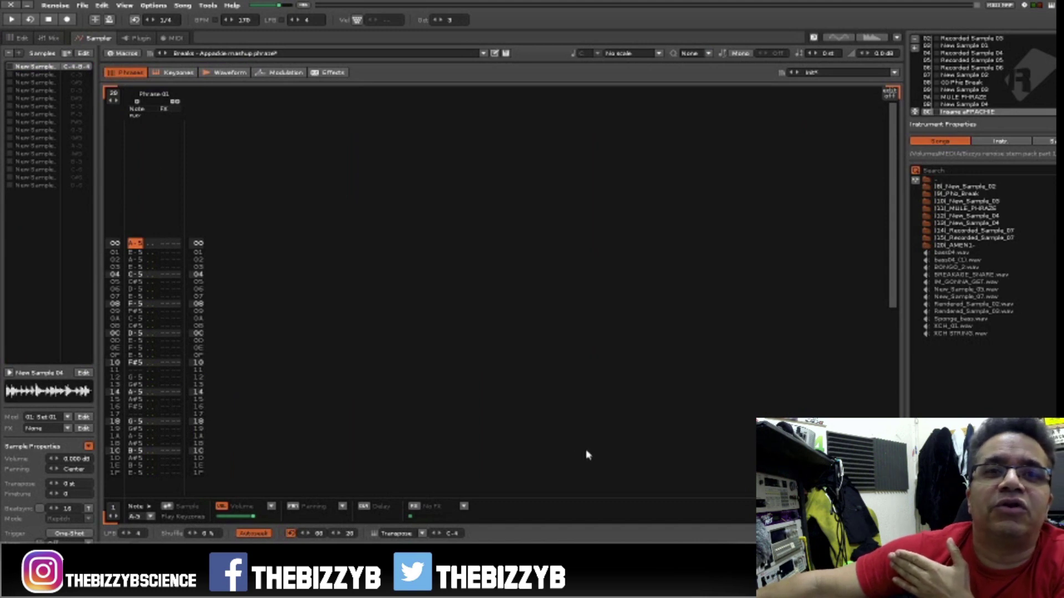
{"action": "key", "text": "q"}
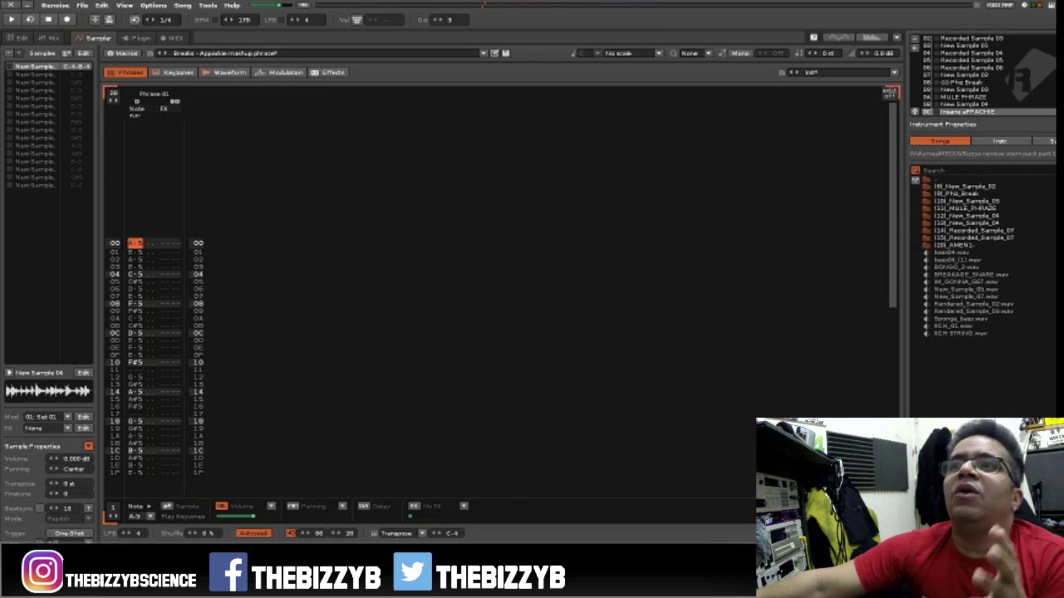
Look through the waveforms of the neighbouring instruments, from Recorded Sample 07 to XCH 01, and return to Insane aPPACHIE.
{"action": "scroll", "coordinate": [992, 93], "scroll_direction": "down", "scroll_amount": 2}
{"action": "scroll", "coordinate": [993, 94], "scroll_direction": "up", "scroll_amount": 1}
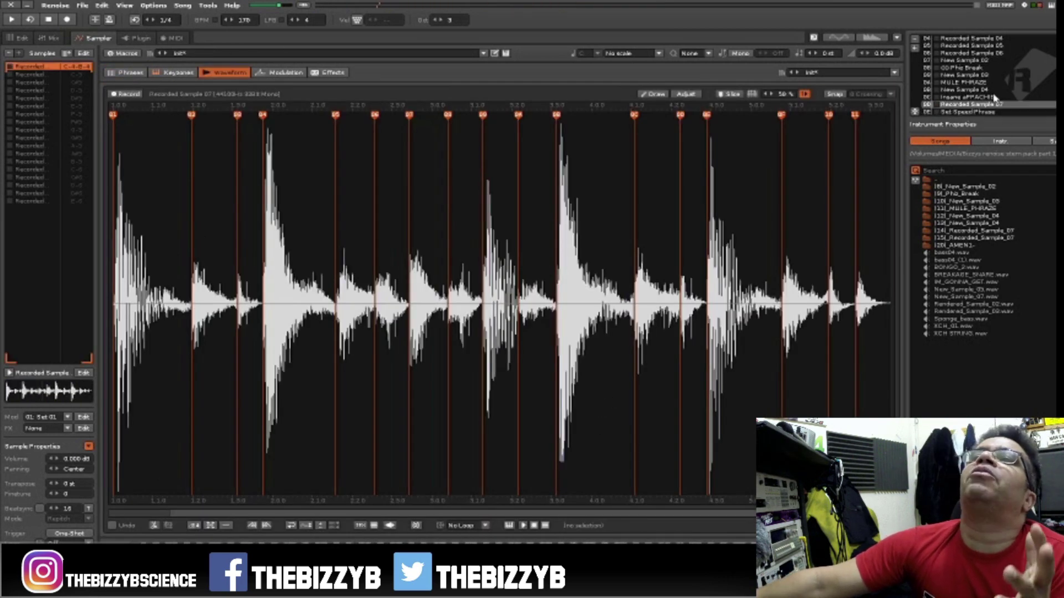
{"action": "scroll", "coordinate": [996, 98], "scroll_direction": "down", "scroll_amount": 1}
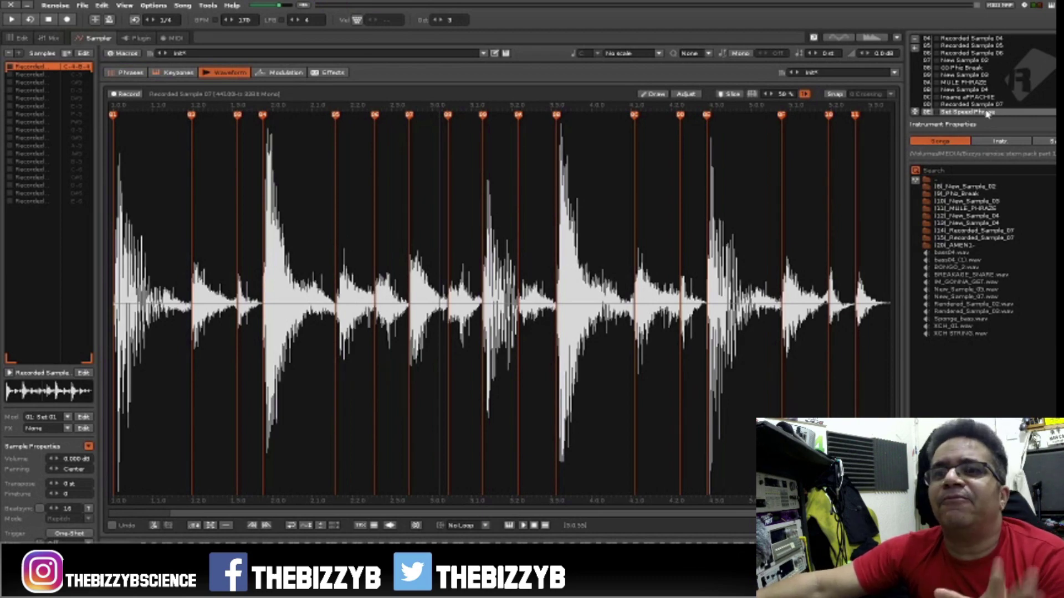
{"action": "scroll", "coordinate": [1033, 83], "scroll_direction": "down", "scroll_amount": 2}
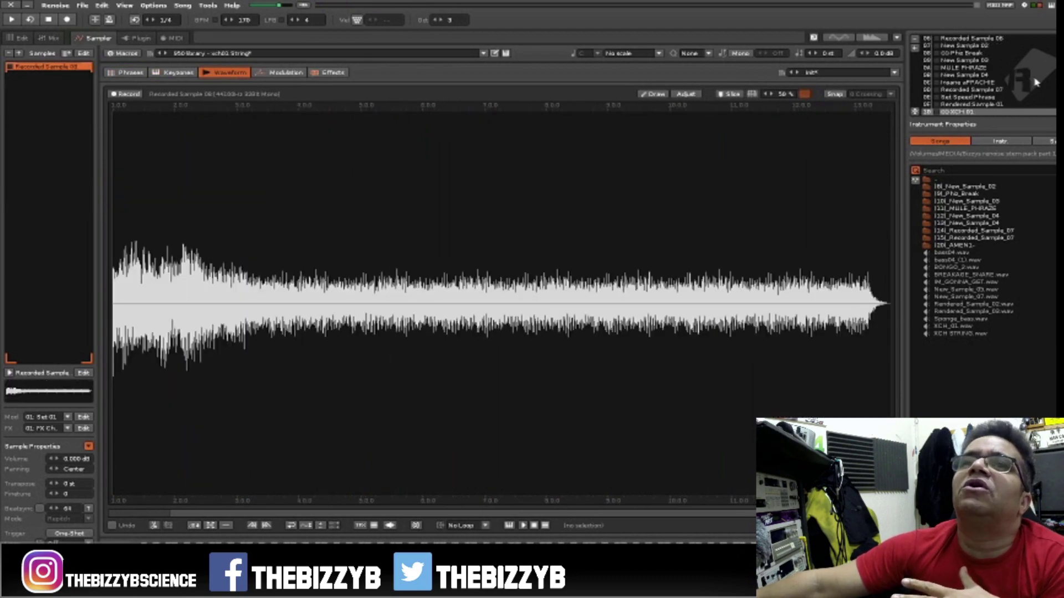
{"action": "scroll", "coordinate": [1035, 82], "scroll_direction": "up", "scroll_amount": 2}
{"action": "scroll", "coordinate": [1035, 82], "scroll_direction": "up", "scroll_amount": 2}
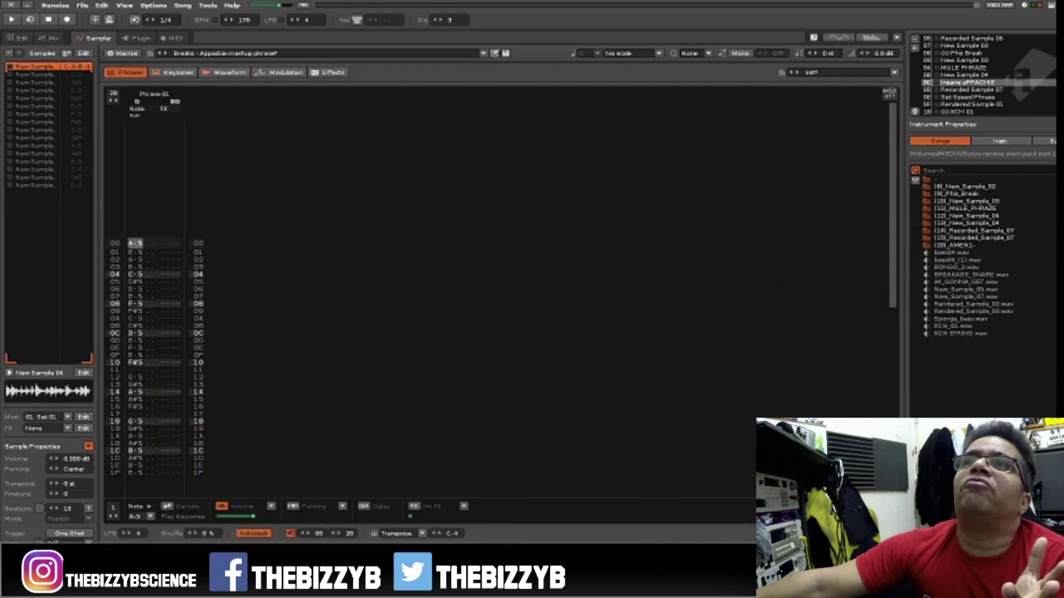
Return to the pattern editor, show the pattern matrix and play the song up to the first Drop 1 pattern.
{"action": "key", "text": "ctrl+1"}
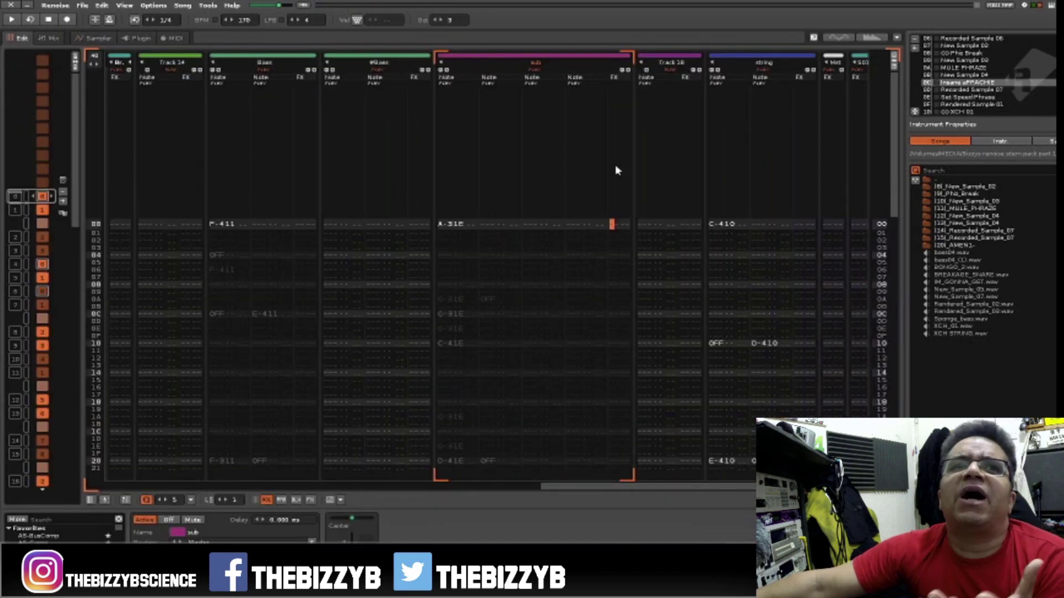
{"action": "left_click", "coordinate": [76, 64]}
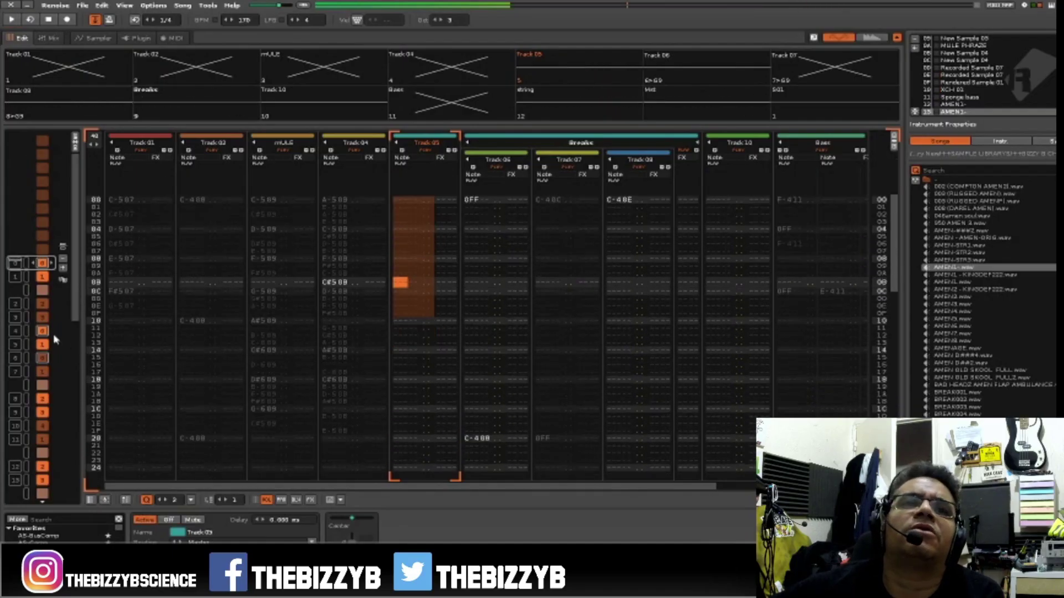
{"action": "scroll", "coordinate": [53, 332], "scroll_direction": "down", "scroll_amount": 20}
{"action": "key", "text": "space"}
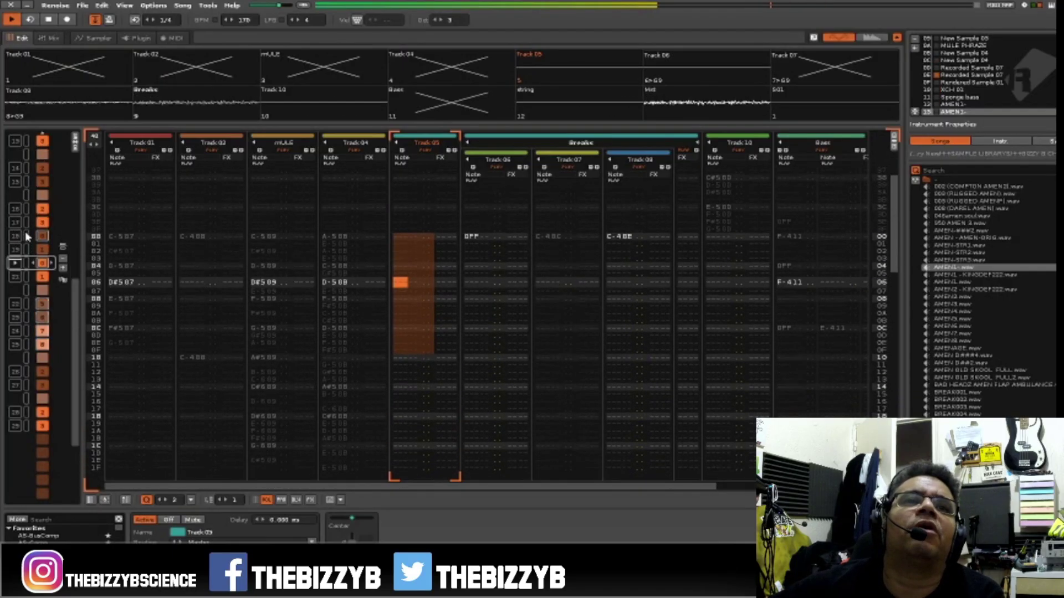
{"action": "left_click", "coordinate": [76, 142]}
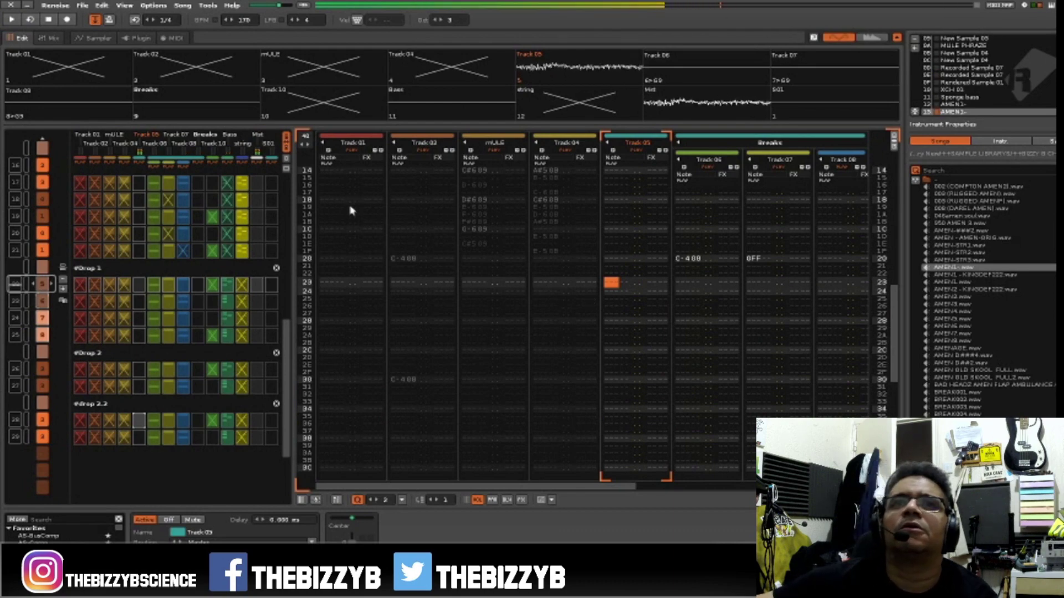
{"action": "key", "text": "space"}
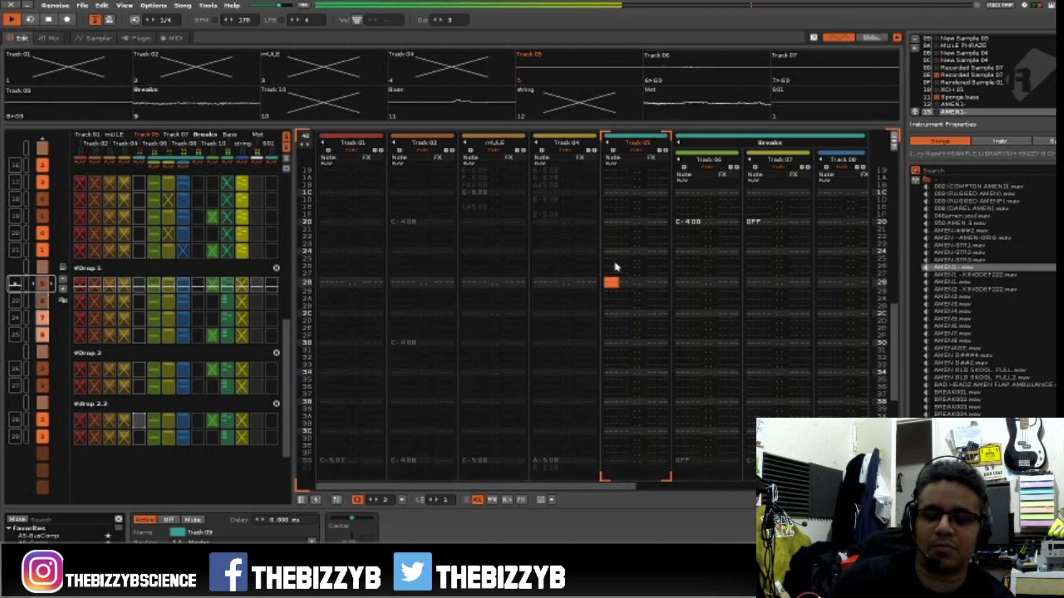
Turn on edit mode, enter C-4 with instrument 13 on row 30 of Track 05 in the first Drop 1 pattern, and play it.
{"action": "key", "text": "space"}
{"action": "key", "text": "Escape"}
{"action": "key", "text": "space"}
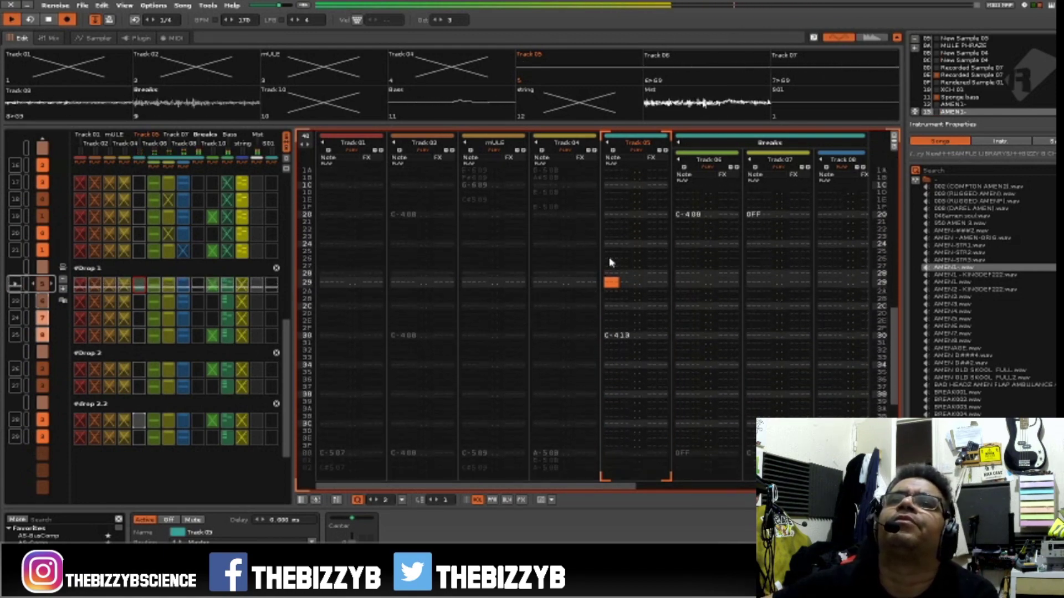
{"action": "key", "text": "space"}
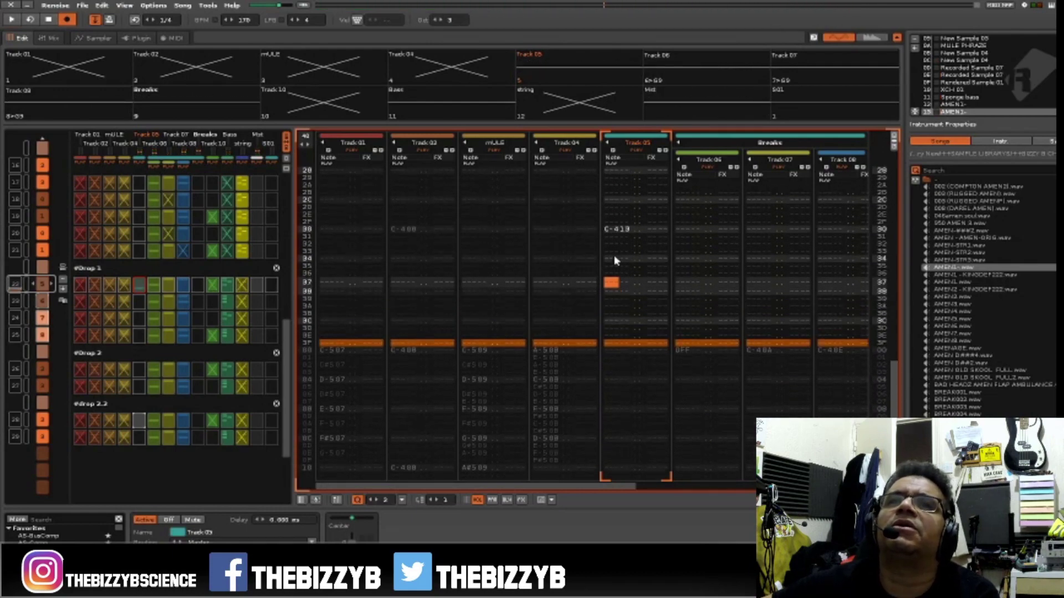
{"action": "key", "text": "space"}
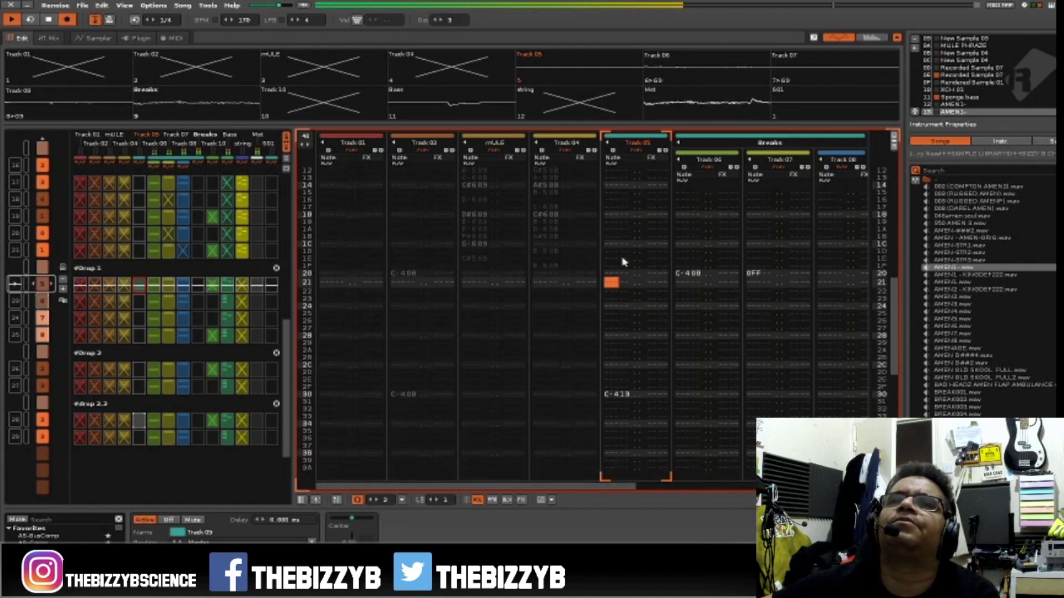
{"action": "key", "text": "space"}
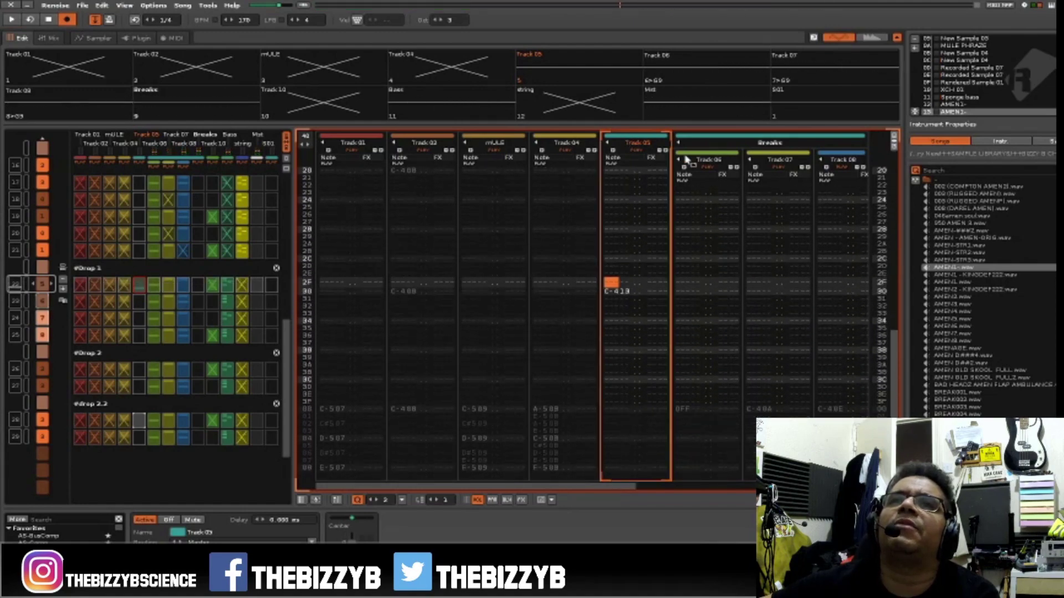
Move the Amen phrase track into the Breaks group after its first track and listen to the result.
{"action": "left_click_drag", "start_coordinate": [731, 164], "coordinate": [720, 164]}
{"action": "key", "text": "space"}
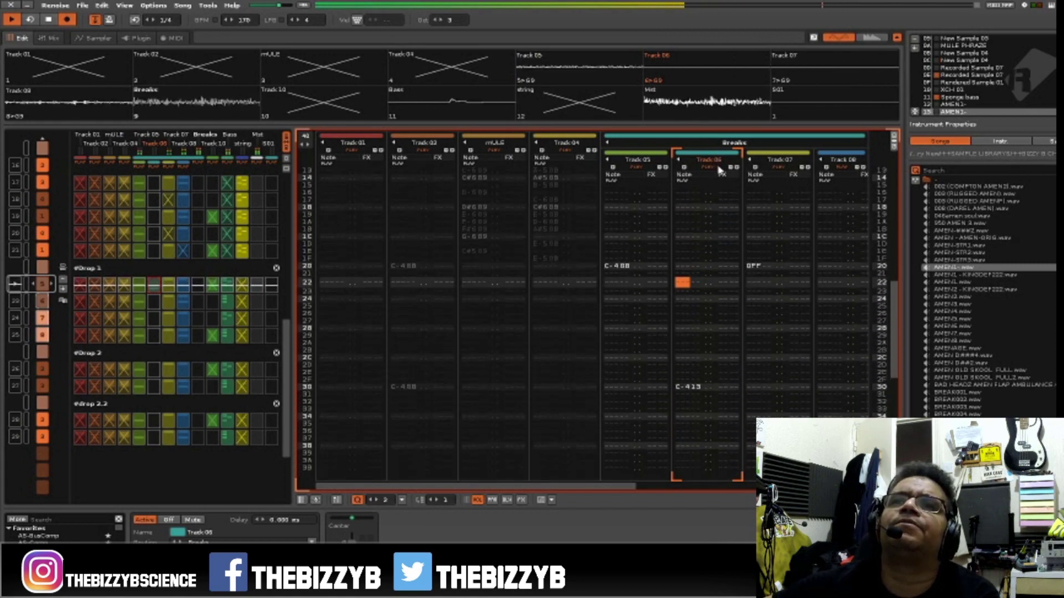
{"action": "key", "text": "space"}
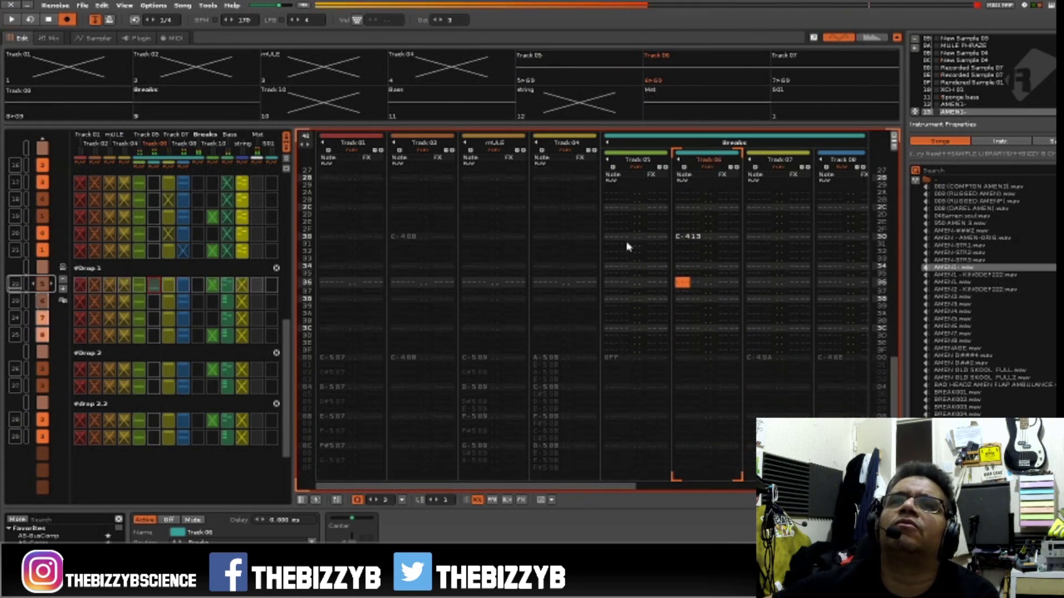
Enter a note-off on row 30 of Track 05 to silence its break, and play into the following pattern.
{"action": "left_click", "coordinate": [620, 241]}
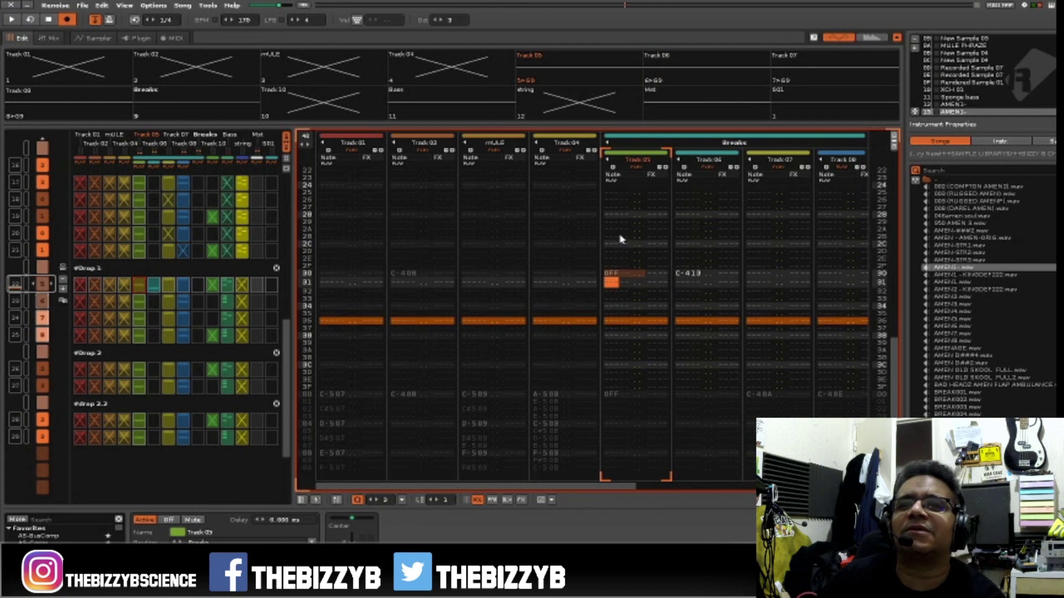
{"action": "key", "text": "space"}
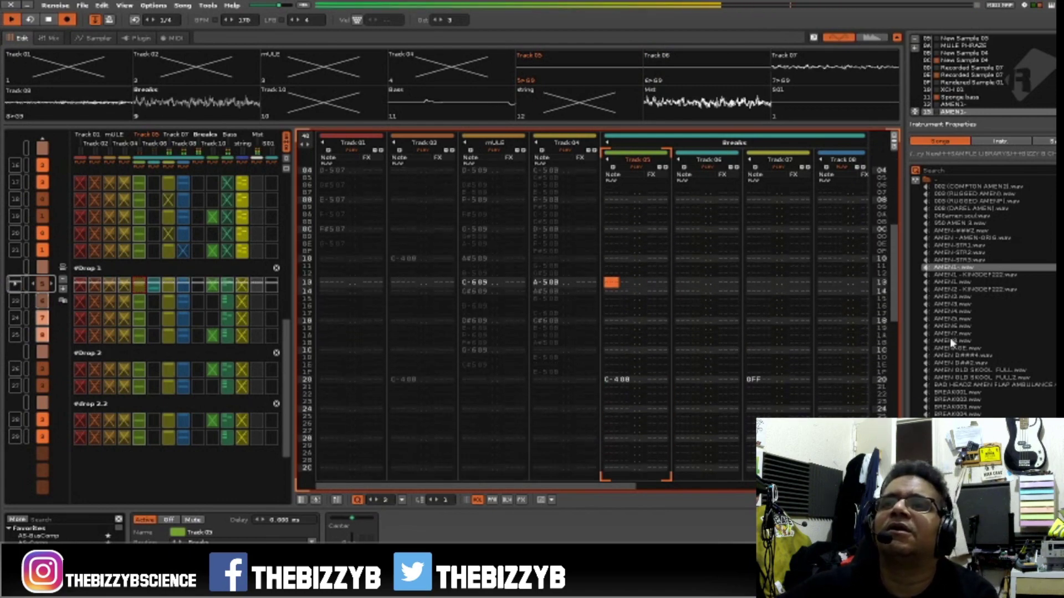
{"action": "left_click", "coordinate": [829, 333]}
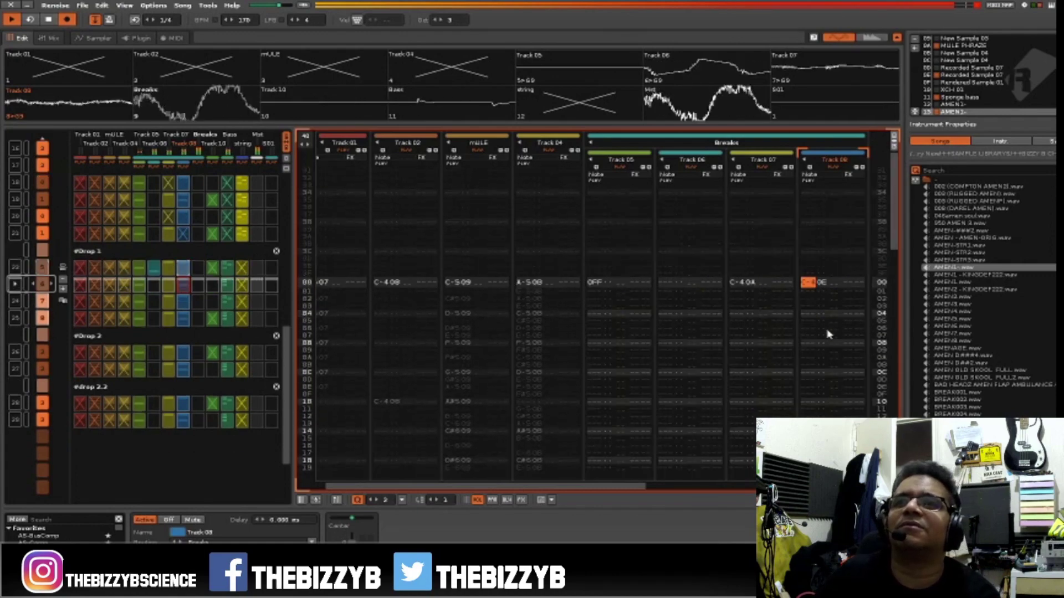
{"action": "key", "text": "space"}
Enter a note-off on row 00 of Track 06 in the second Drop 1 pattern and play it.
{"action": "left_click", "coordinate": [673, 259]}
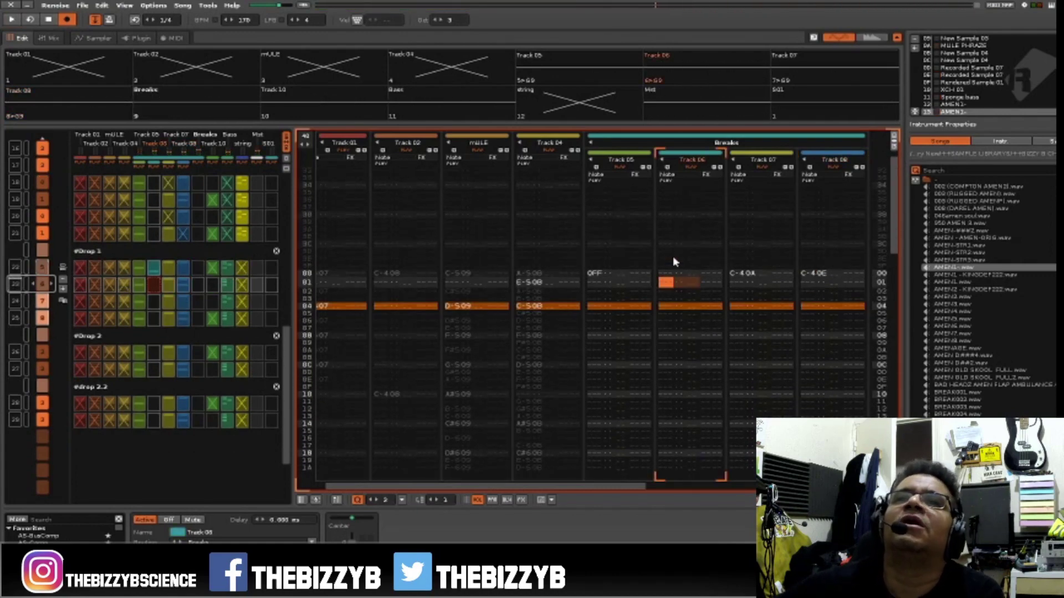
{"action": "key", "text": "Up"}
{"action": "key", "text": "a"}
{"action": "key", "text": "space"}
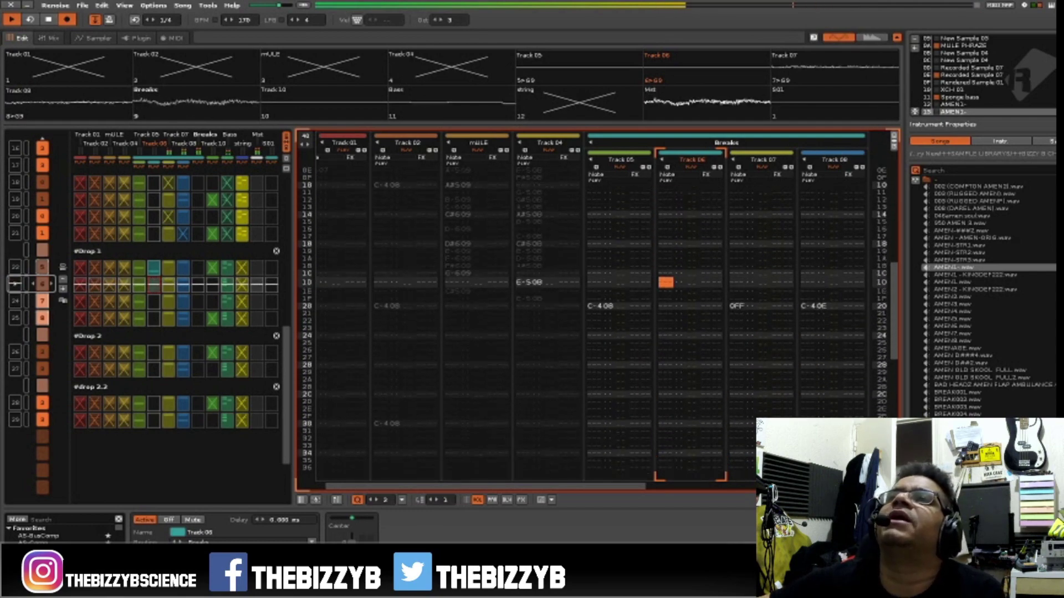
Open the mixer and lower the volume of Track 06 to about -2.9 dB.
{"action": "key", "text": "F3"}
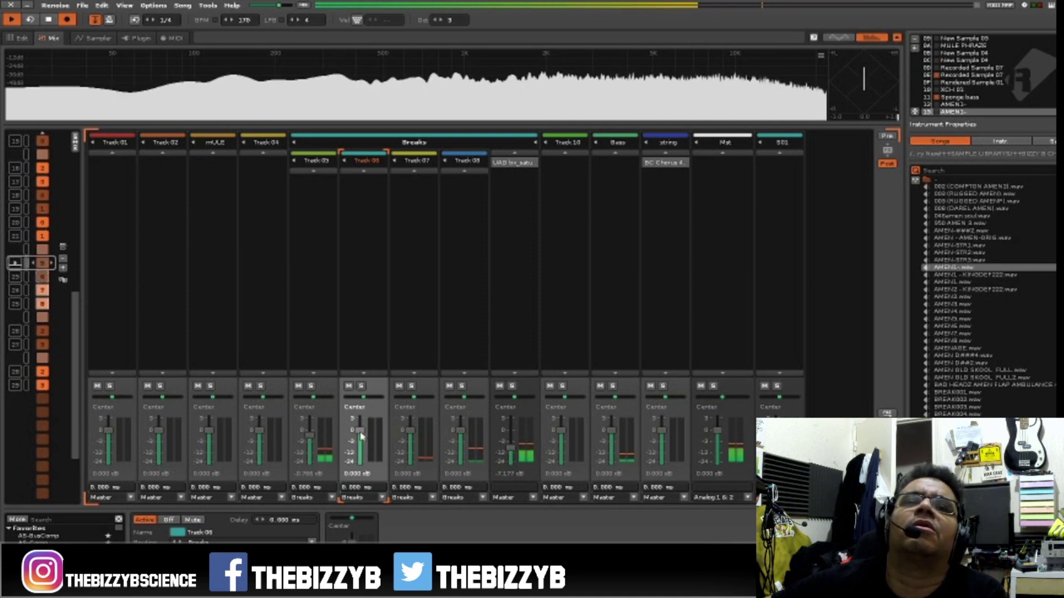
{"action": "left_click_drag", "start_coordinate": [361, 436], "coordinate": [361, 444]}
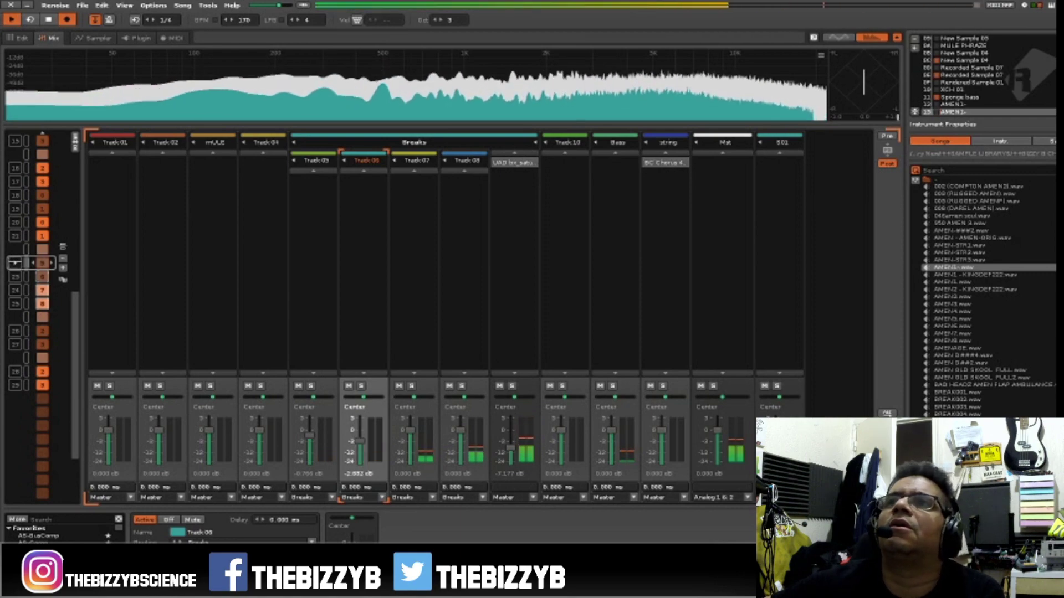
Return to the pattern editor and play the first Drop 1 pattern with edit mode off.
{"action": "key", "text": "F2"}
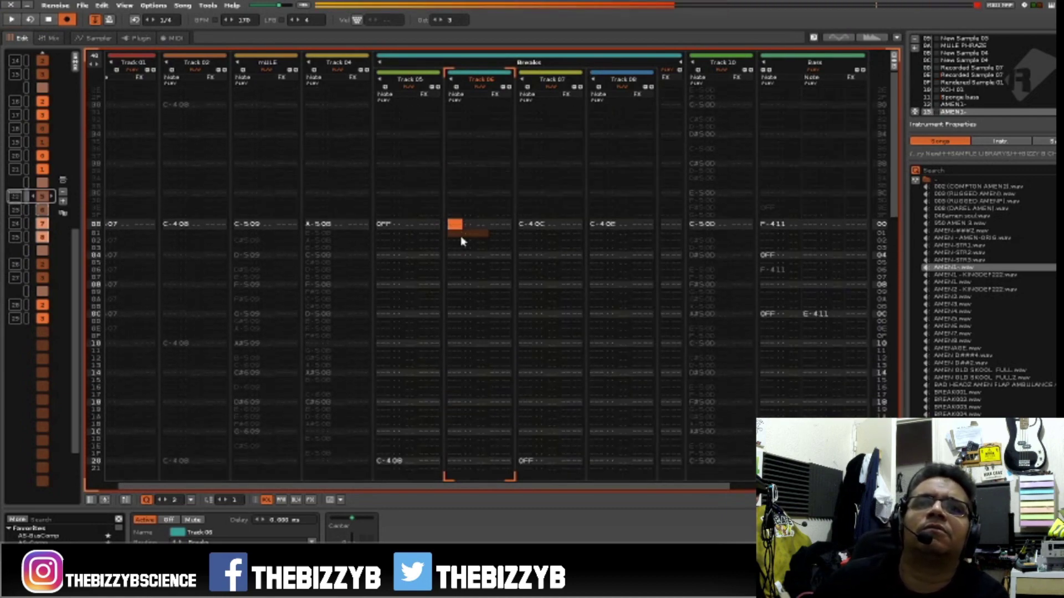
{"action": "key", "text": "Escape"}
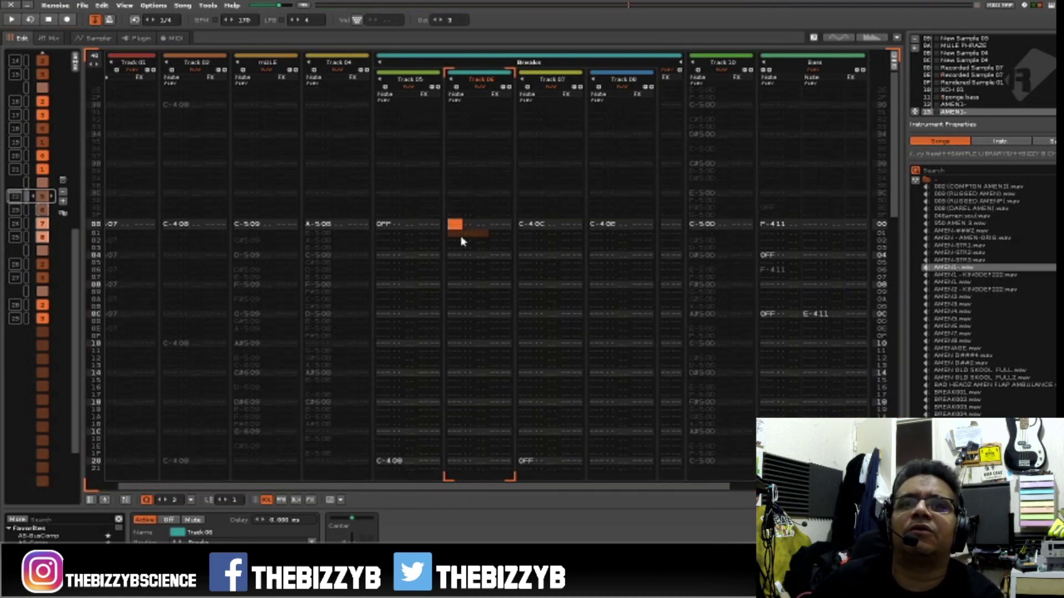
{"action": "key", "text": "space"}
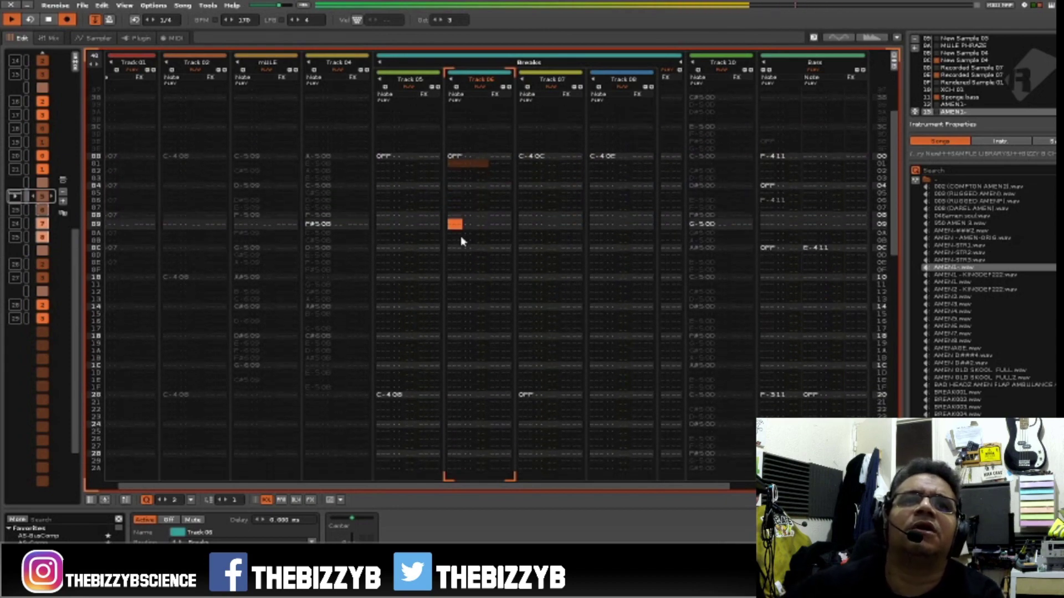
{"action": "key", "text": "space"}
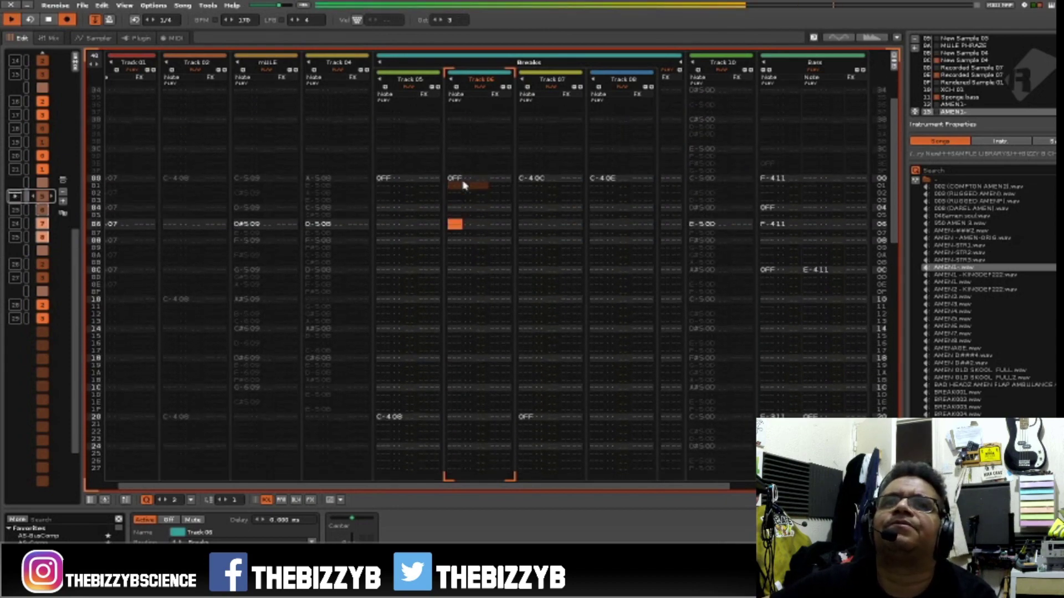
{"action": "key", "text": "Escape"}
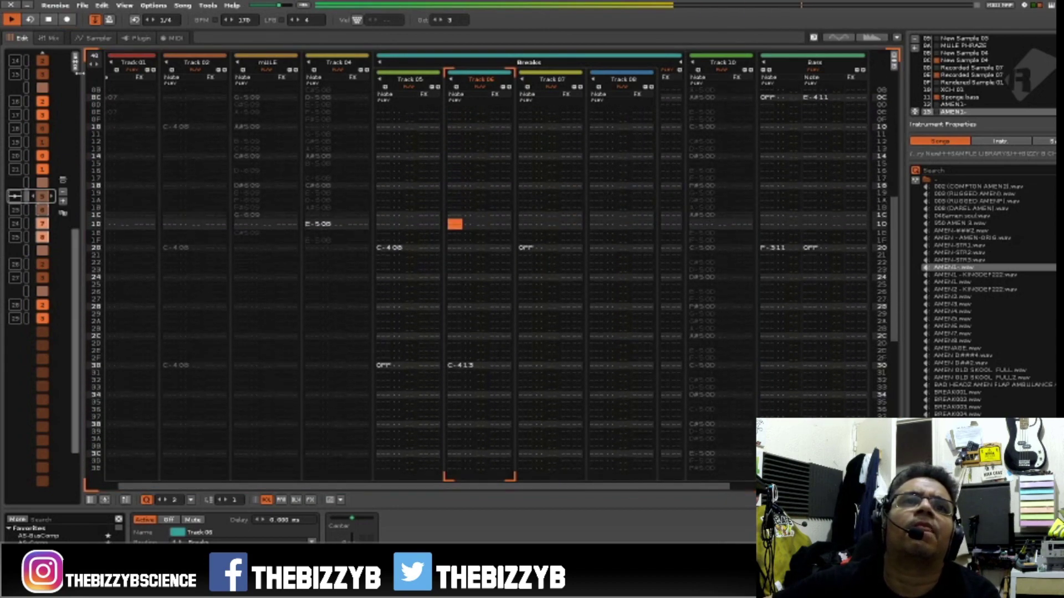
Rename Track 06 as AMEN and lower its mixer volume to about -7.6 dB.
{"action": "left_click", "coordinate": [76, 65]}
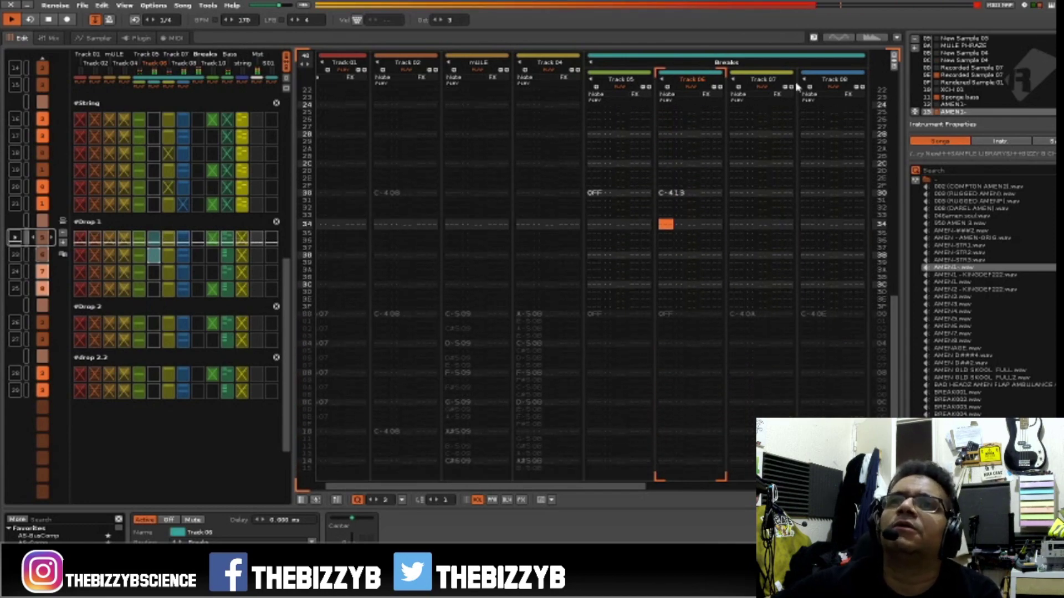
{"action": "double_click", "coordinate": [700, 81]}
{"action": "type", "text": "AMEN"}
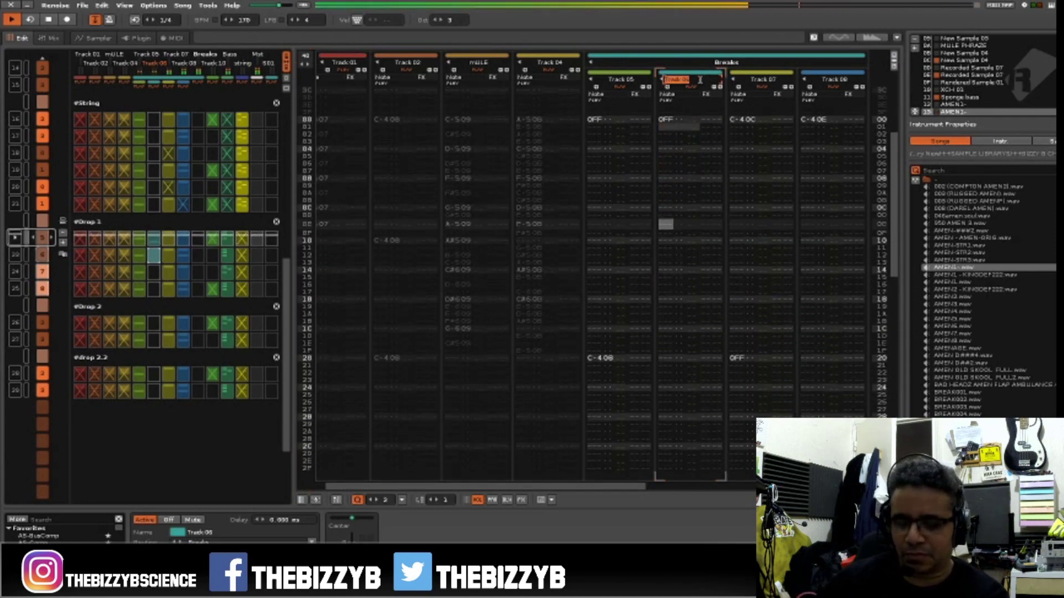
{"action": "key", "text": "Return"}
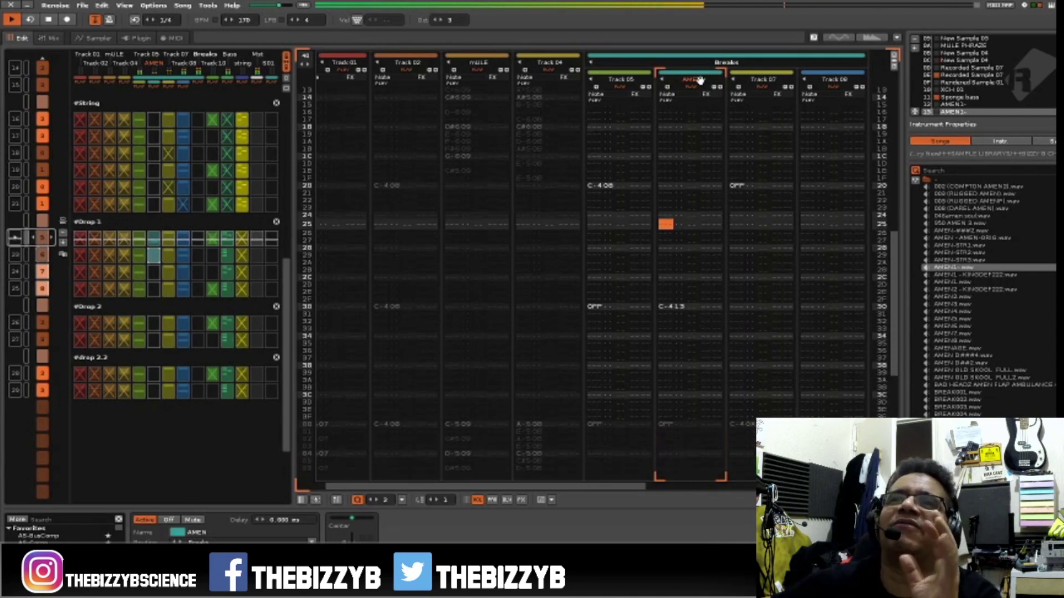
{"action": "key", "text": "F3"}
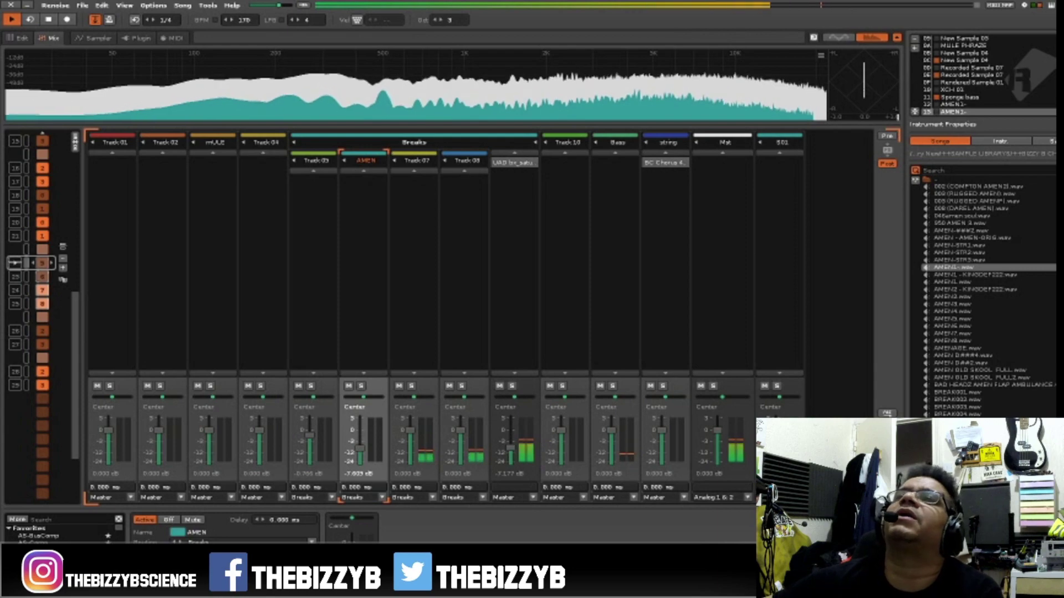
{"action": "key", "text": "F2"}
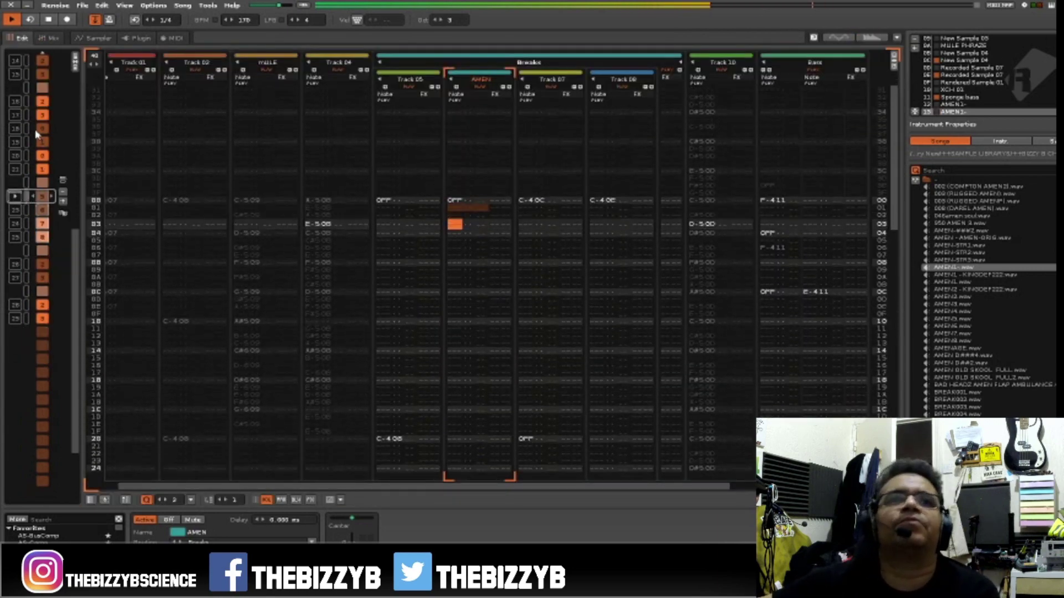
Copy the AMEN track's block from the first Drop 1 pattern into the second in the pattern matrix, and play it.
{"action": "left_click", "coordinate": [76, 62]}
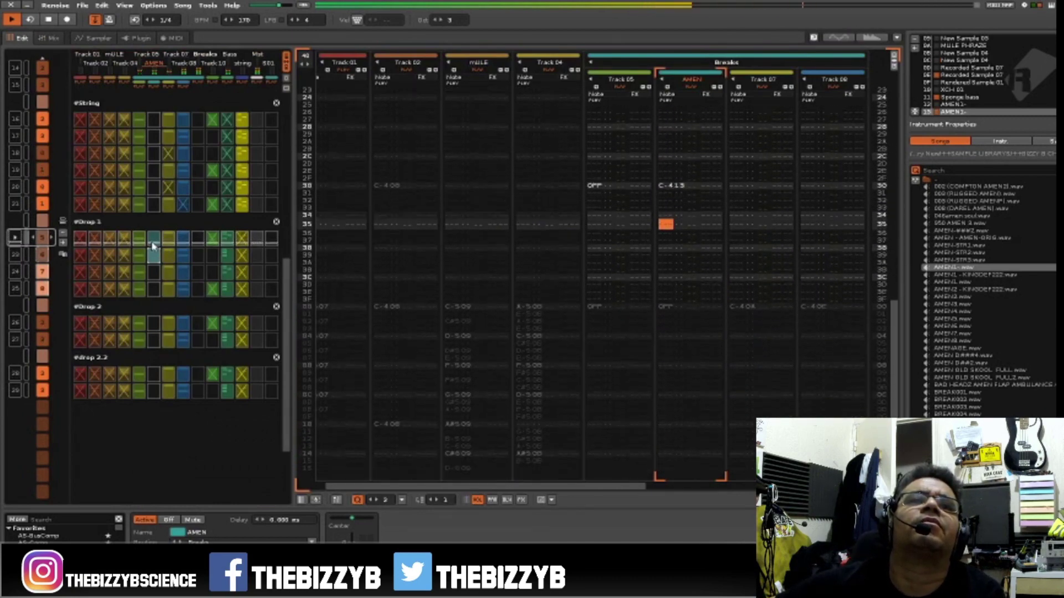
{"action": "left_click", "coordinate": [154, 240]}
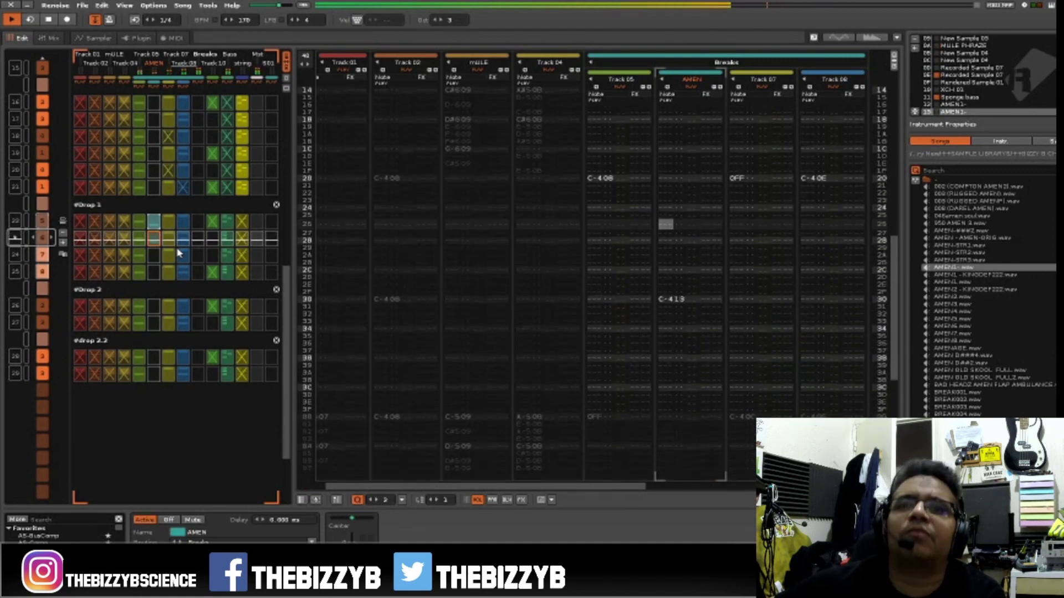
{"action": "key", "text": "space"}
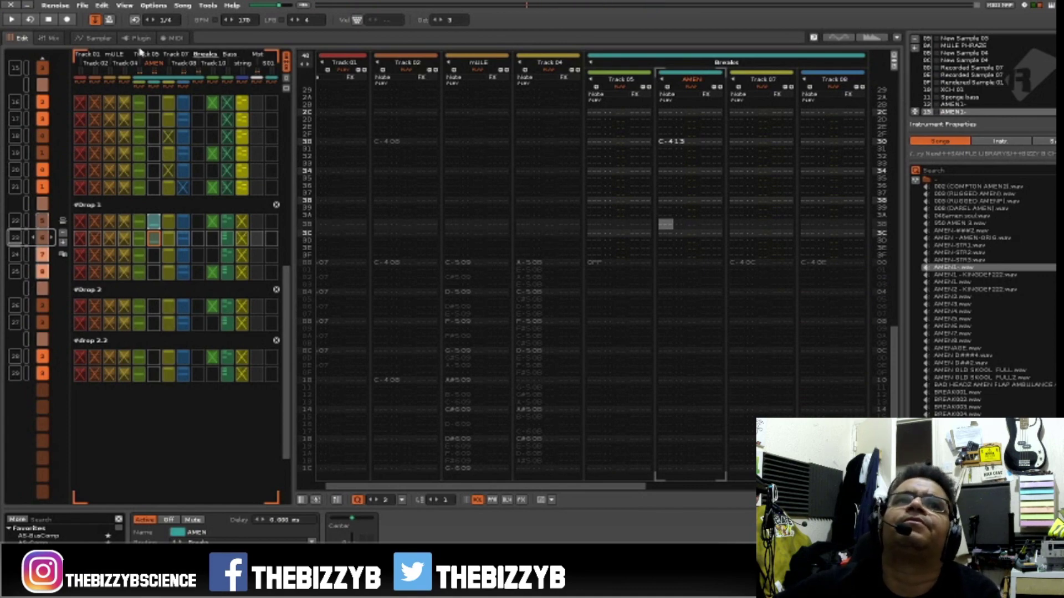
{"action": "key", "text": "space"}
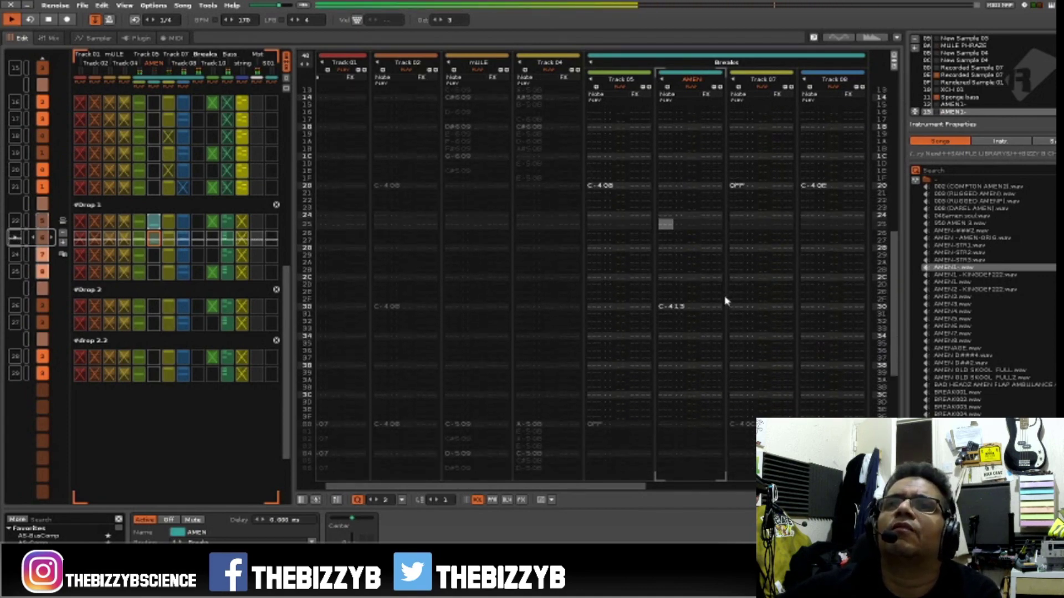
{"action": "key", "text": "space"}
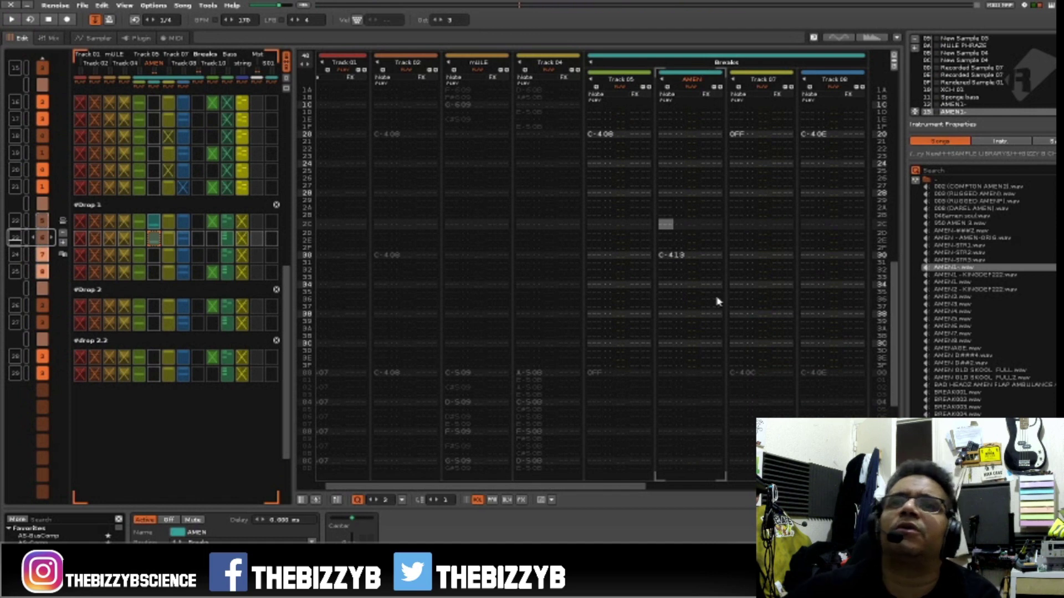
Change the AMEN phrase note on row 30 of the second Drop 1 pattern to D-4.
{"action": "scroll", "coordinate": [669, 261], "scroll_direction": "down", "scroll_amount": 4}
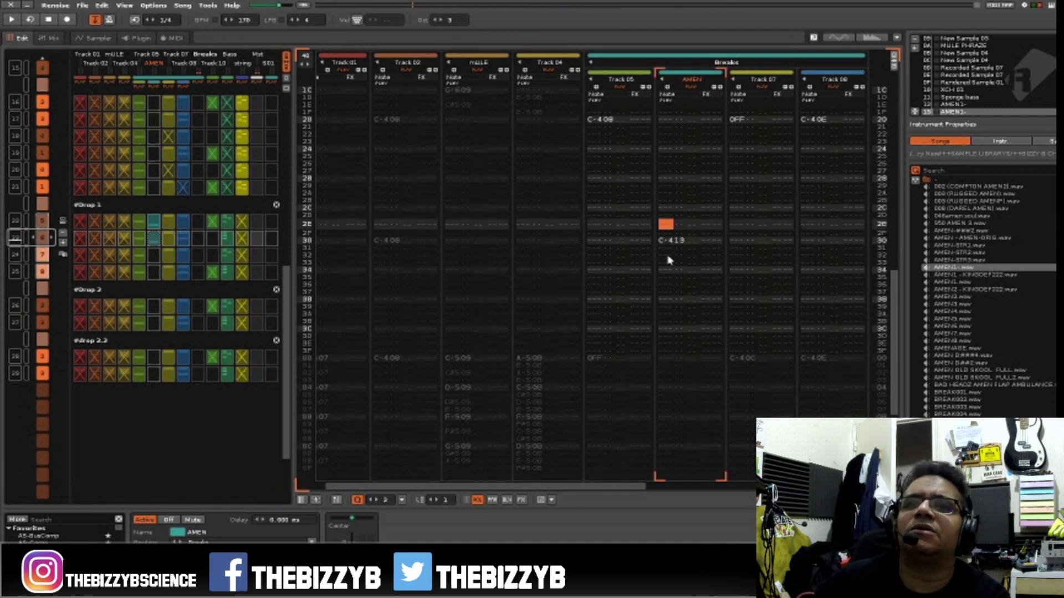
{"action": "key", "text": "Escape"}
{"action": "key", "text": "e"}
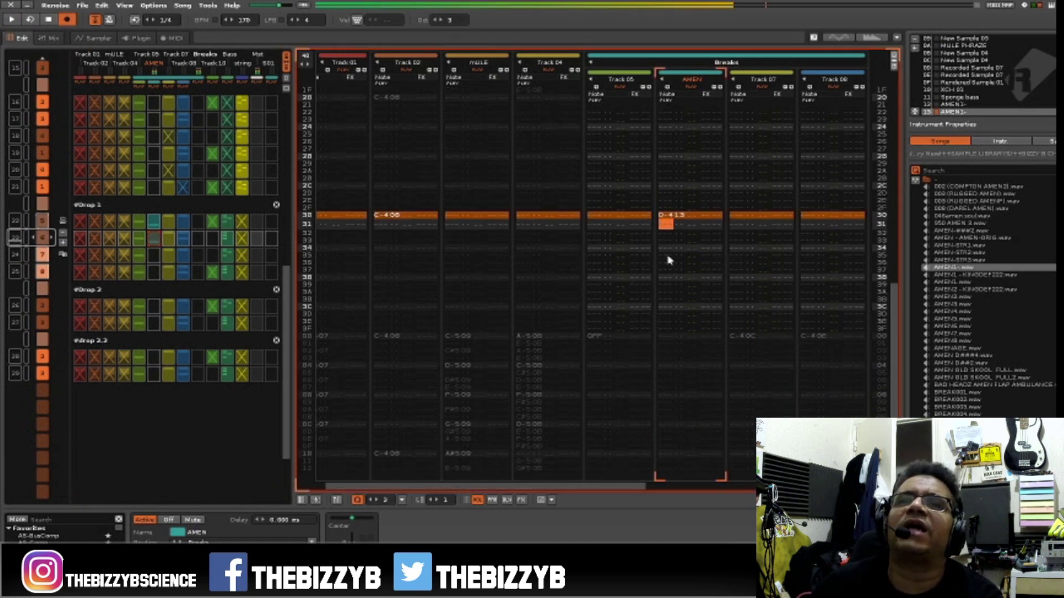
{"action": "key", "text": "Escape"}
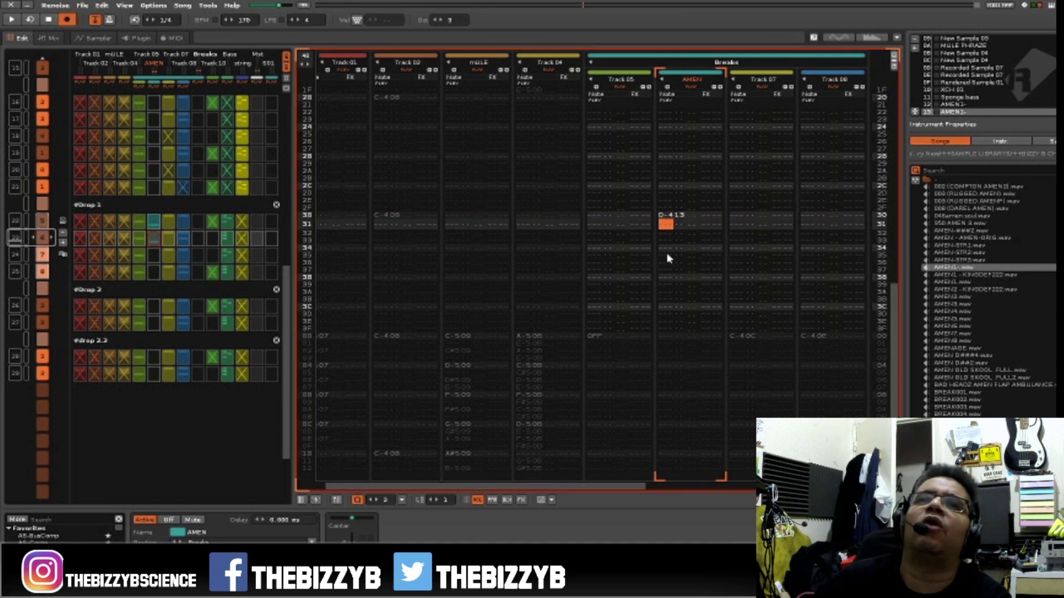
{"action": "key", "text": "Escape"}
Enter a note-off on row 30 of Track 05 in the second Drop 1 pattern.
{"action": "key", "text": "Left"}
{"action": "key", "text": "Left"}
{"action": "key", "text": "Left"}
{"action": "key", "text": "Left"}
{"action": "key", "text": "Left"}
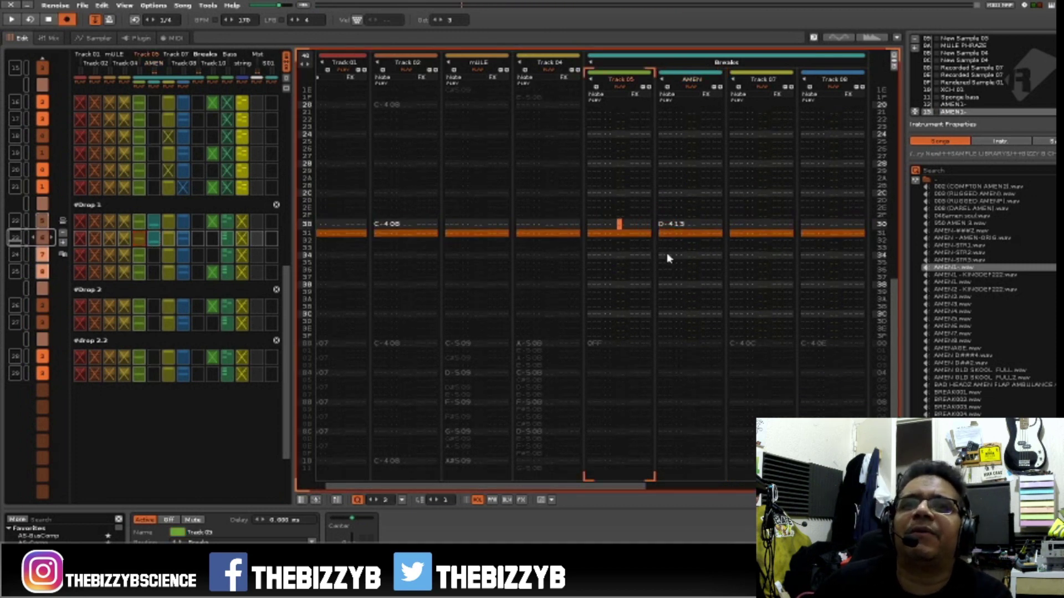
{"action": "key", "text": "Caps_Lock"}
{"action": "key", "text": "Up"}
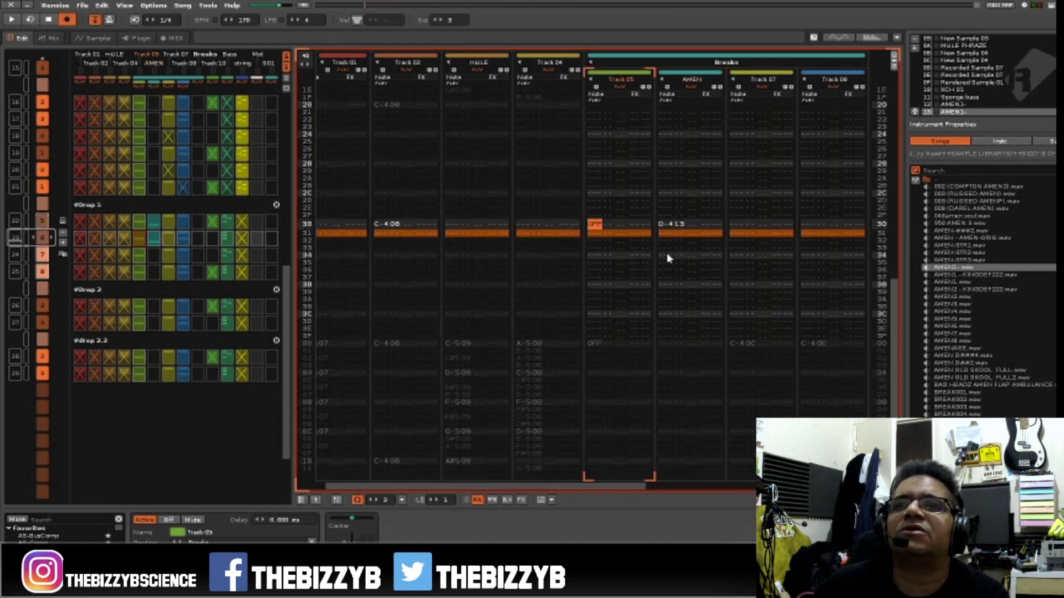
Enter a note-off on row 30 of Track 07 in the second Drop 1 pattern and play into the third.
{"action": "key", "text": "Tab"}
{"action": "key", "text": "Tab"}
{"action": "key", "text": "Tab"}
{"action": "key", "text": "Left"}
{"action": "key", "text": "Left"}
{"action": "key", "text": "Left"}
{"action": "key", "text": "Left"}
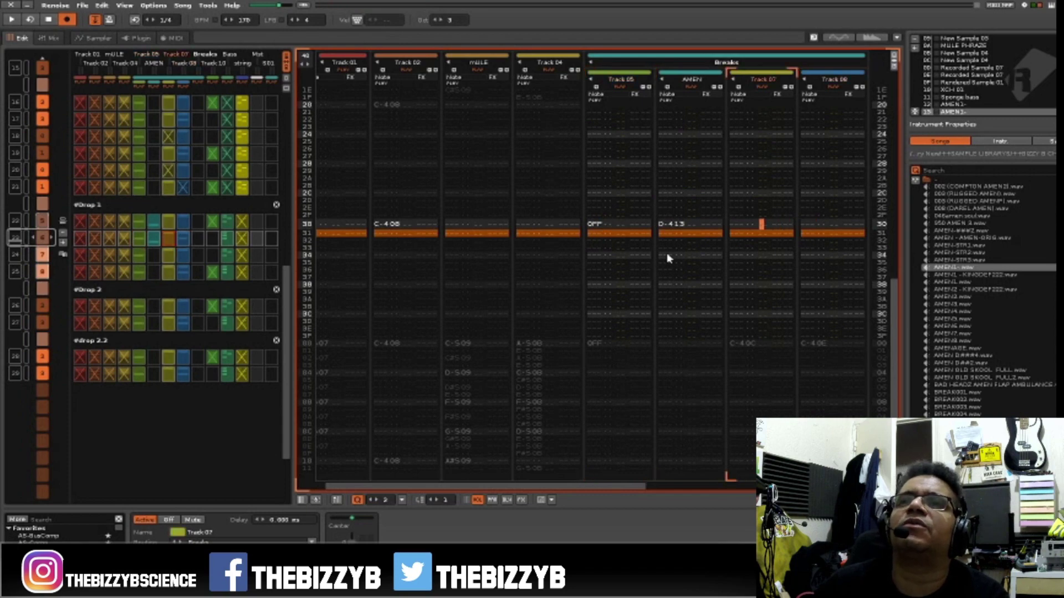
{"action": "key", "text": "Caps_Lock"}
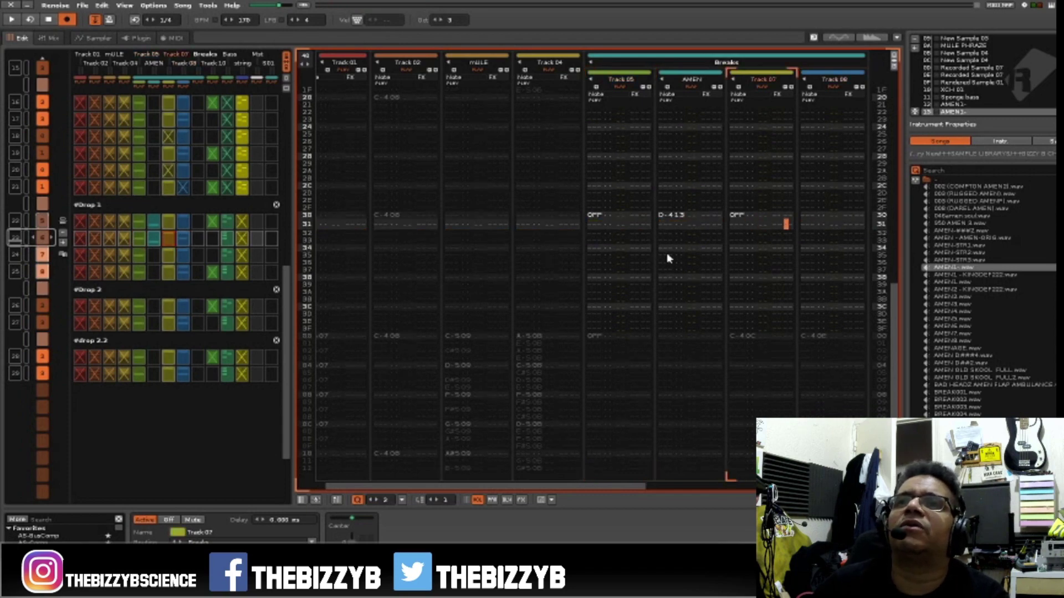
{"action": "key", "text": "Tab"}
{"action": "key", "text": "space"}
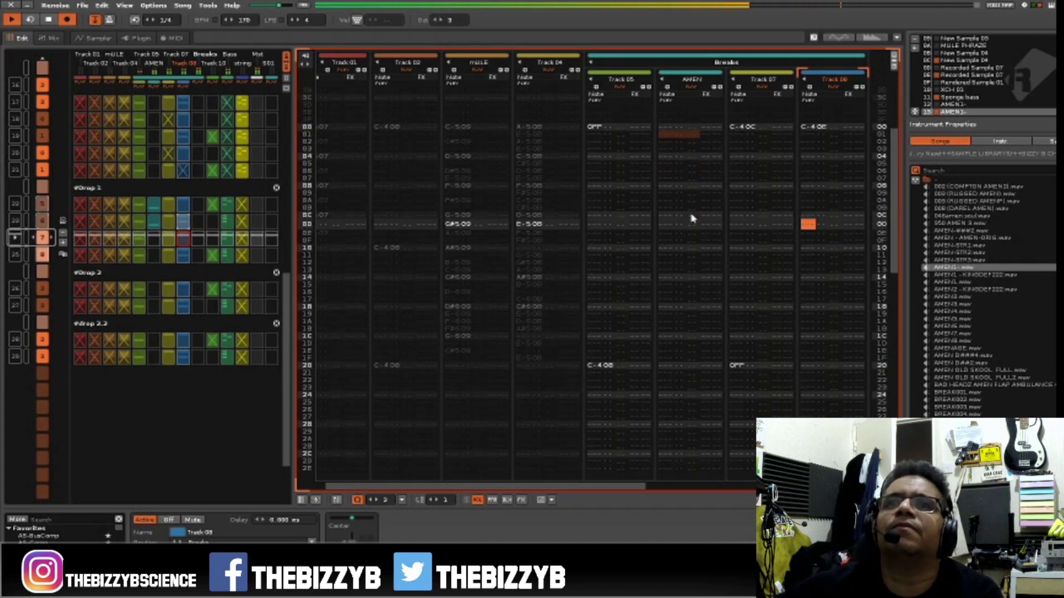
Enter a note-off on row 00 of the AMEN track in the third Drop 1 pattern and play Drop 1 from its start.
{"action": "left_click", "coordinate": [670, 207]}
{"action": "key", "text": "space"}
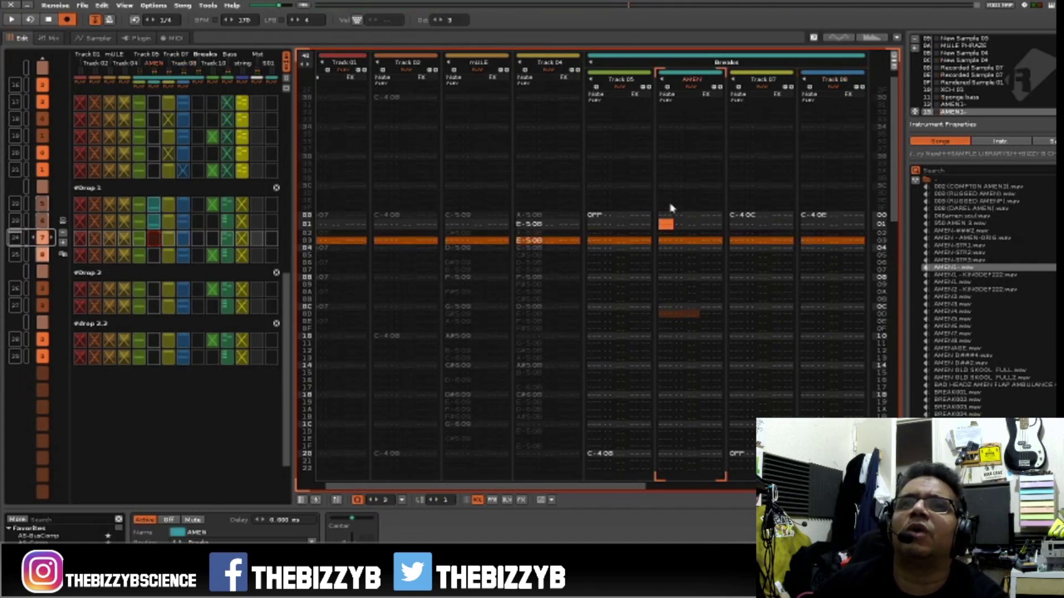
{"action": "key", "text": "Up"}
{"action": "key", "text": "a"}
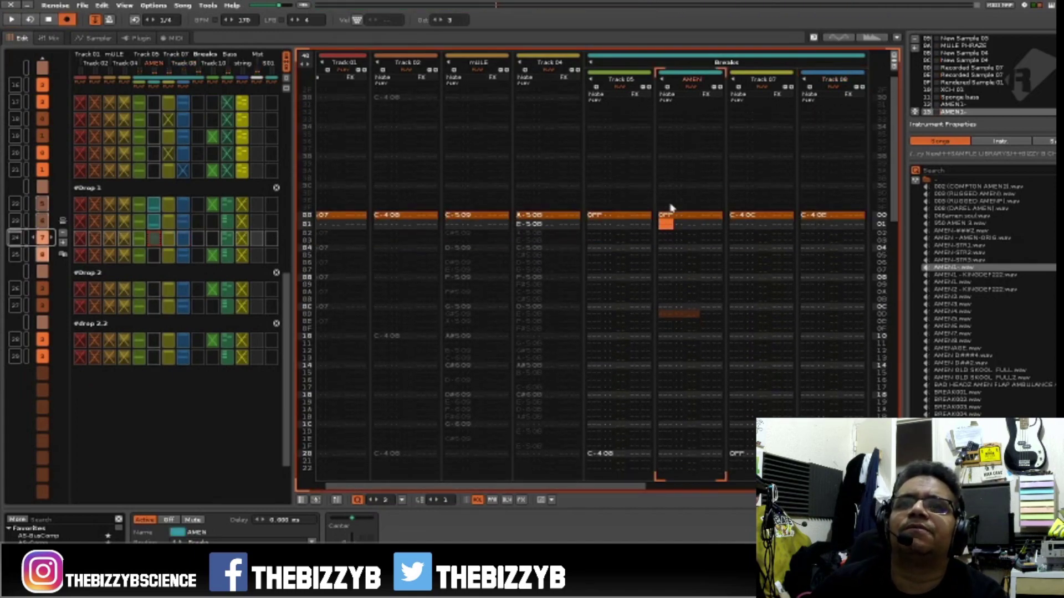
{"action": "key", "text": "space"}
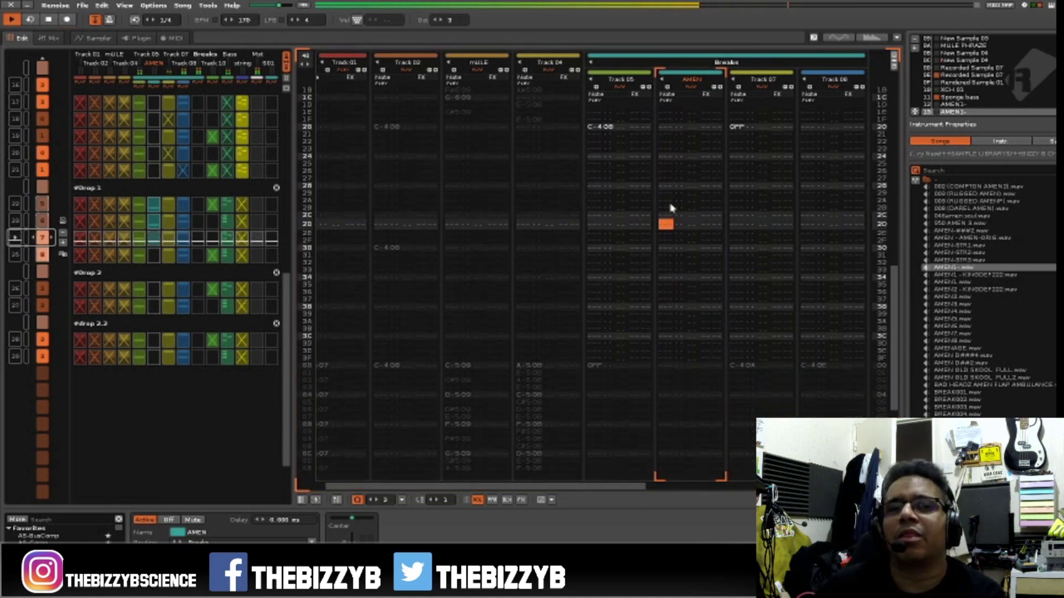
{"action": "key", "text": "space"}
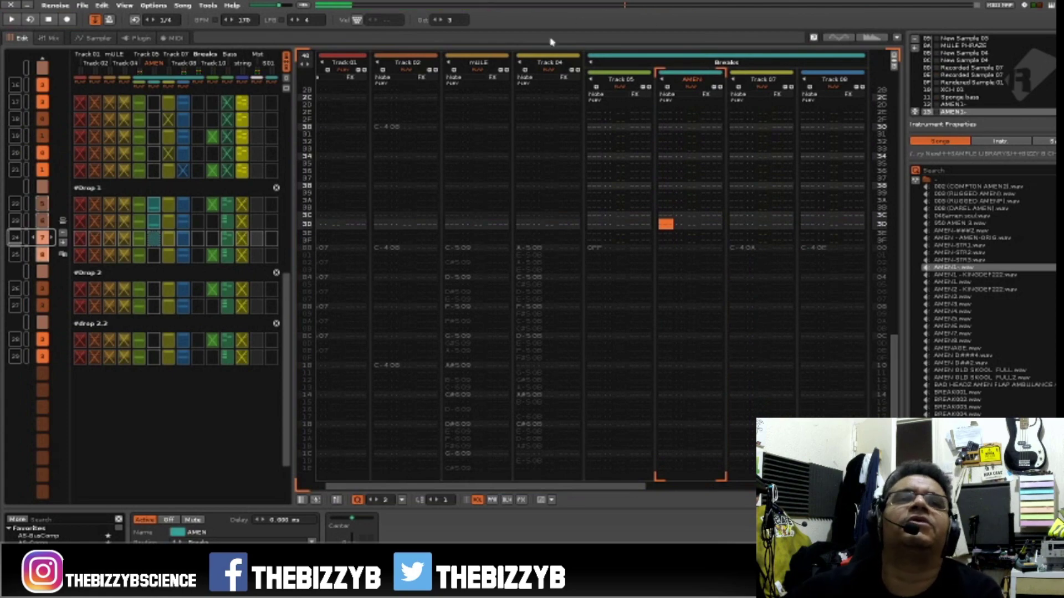
{"action": "left_click", "coordinate": [19, 207]}
{"action": "key", "text": "space"}
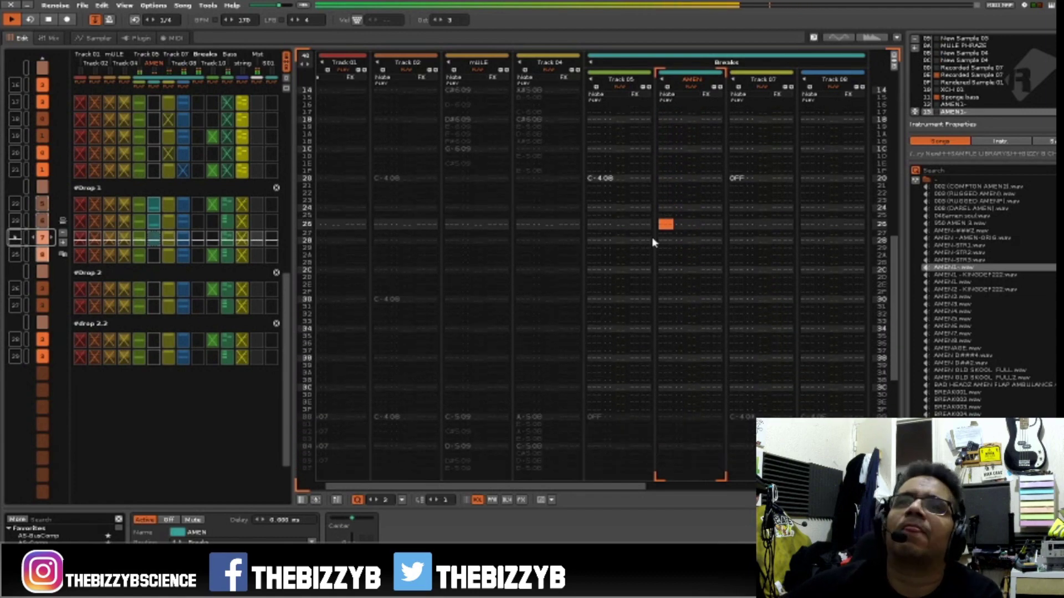
Enter a D-4 note with instrument 13 on row 30 of the AMEN track in the third Drop 1 pattern and play it.
{"action": "key", "text": "space"}
{"action": "key", "text": "Down"}
{"action": "key", "text": "Down"}
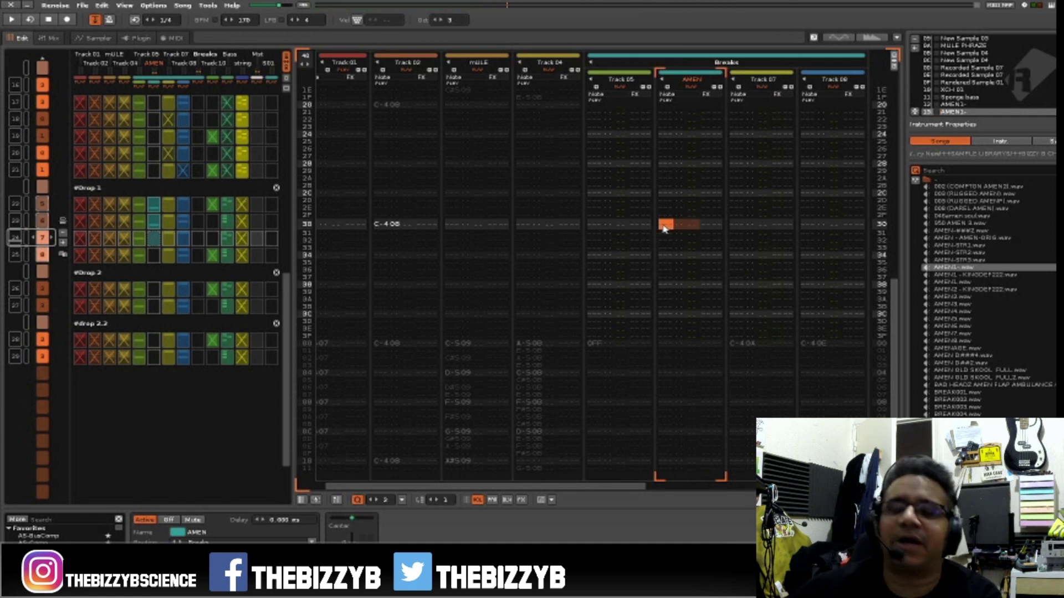
{"action": "key", "text": "Escape"}
{"action": "key", "text": "space"}
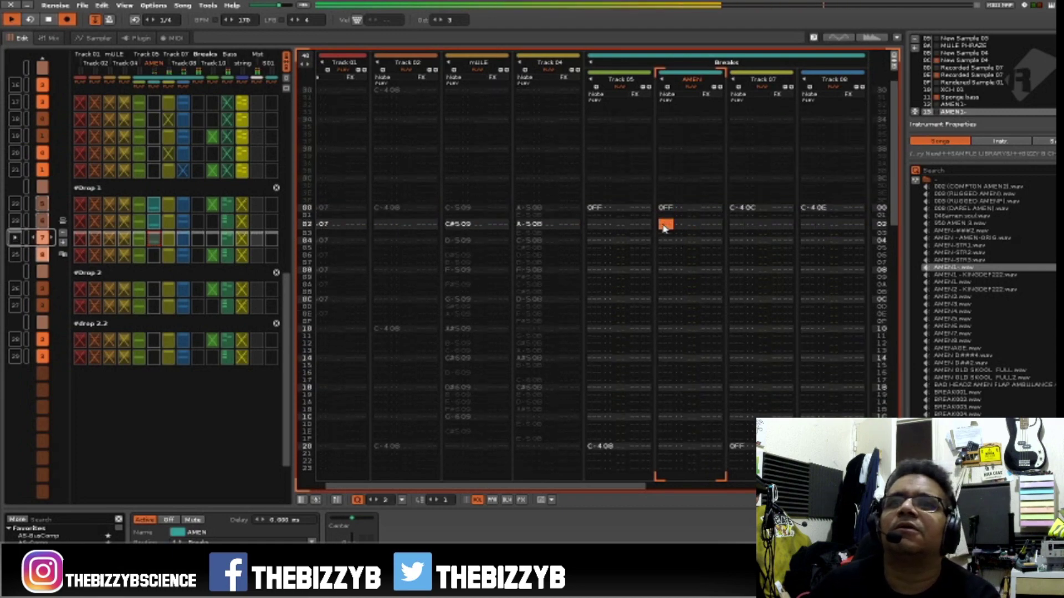
{"action": "key", "text": "space"}
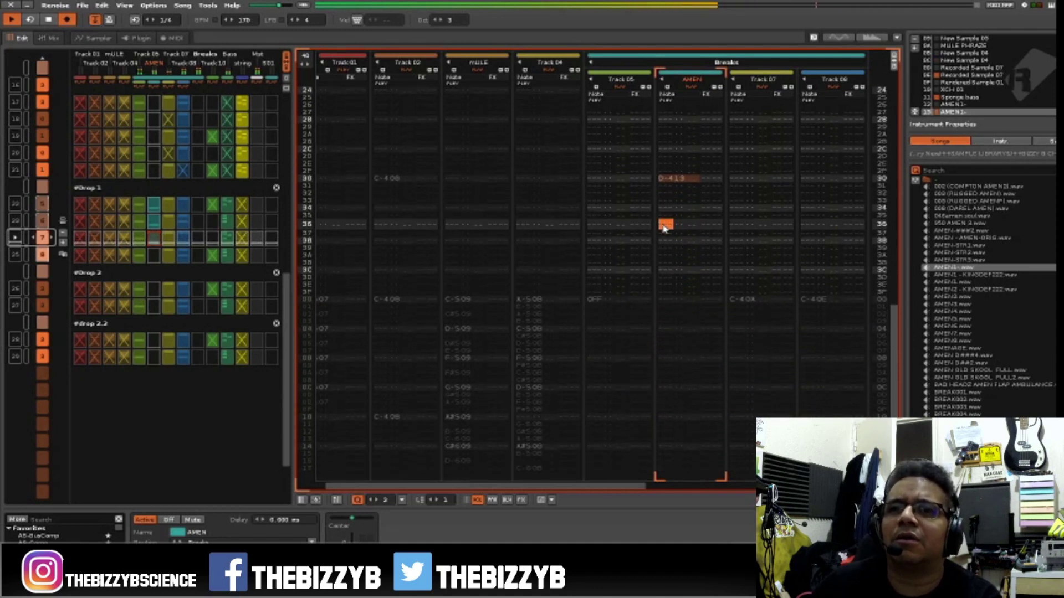
Enter a D#4 note with instrument 13 on row 3C of the AMEN track in the third Drop 1 pattern.
{"action": "key", "text": "space"}
{"action": "key", "text": "3"}
{"action": "key", "text": "Up"}
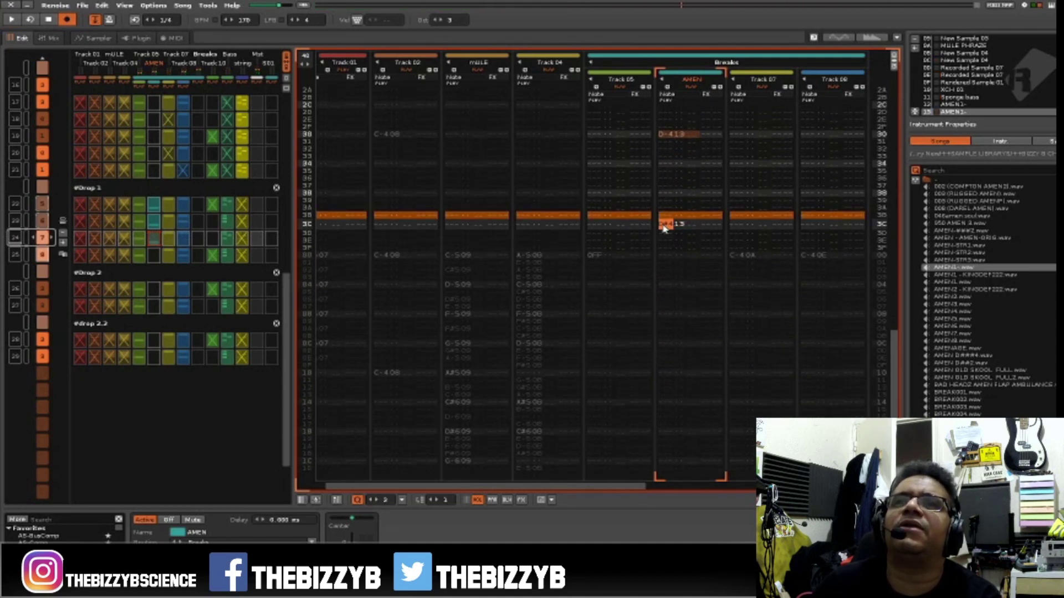
{"action": "key", "text": "Down"}
{"action": "key", "text": "Down"}
{"action": "key", "text": "Up"}
{"action": "key", "text": "Up"}
{"action": "scroll", "coordinate": [665, 227], "scroll_direction": "up", "scroll_amount": 4}
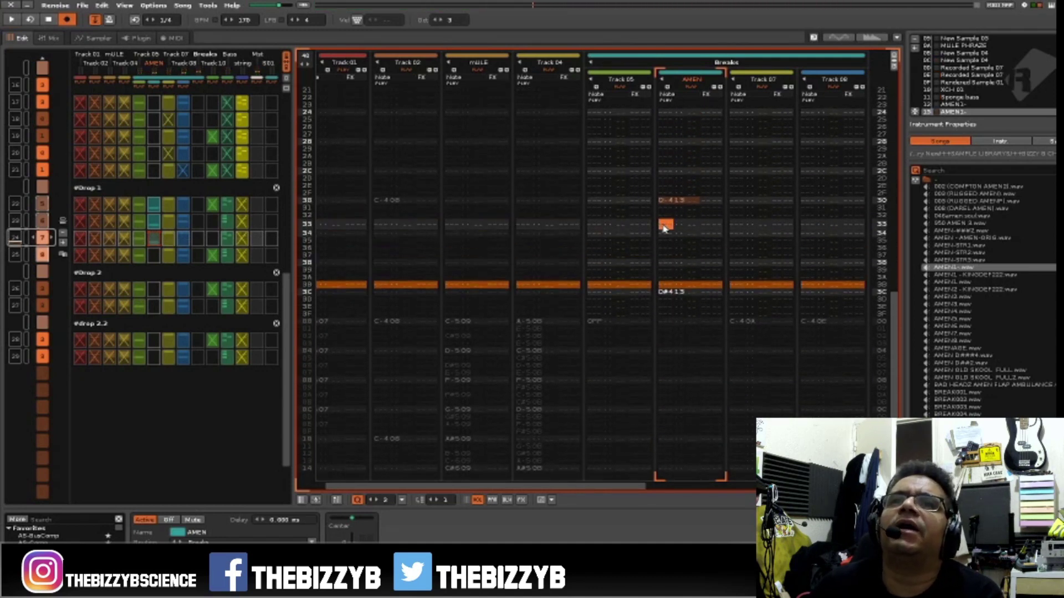